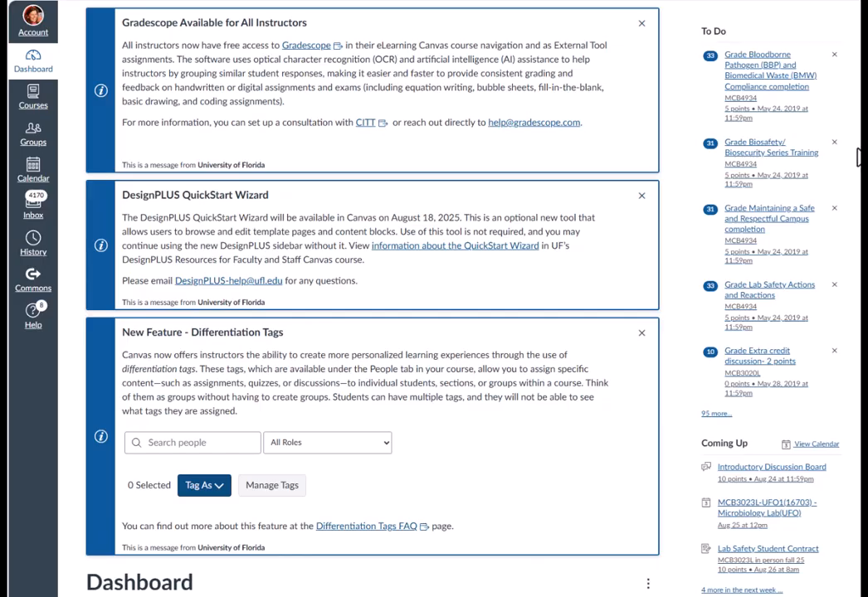
# - Publish the unpublished In-person Master Microlab course from its dashboard card
pyautogui.scroll(-5, 568, 223)
pyautogui.scroll(5, 568, 223)
pyautogui.scroll(-5, 373, 299)
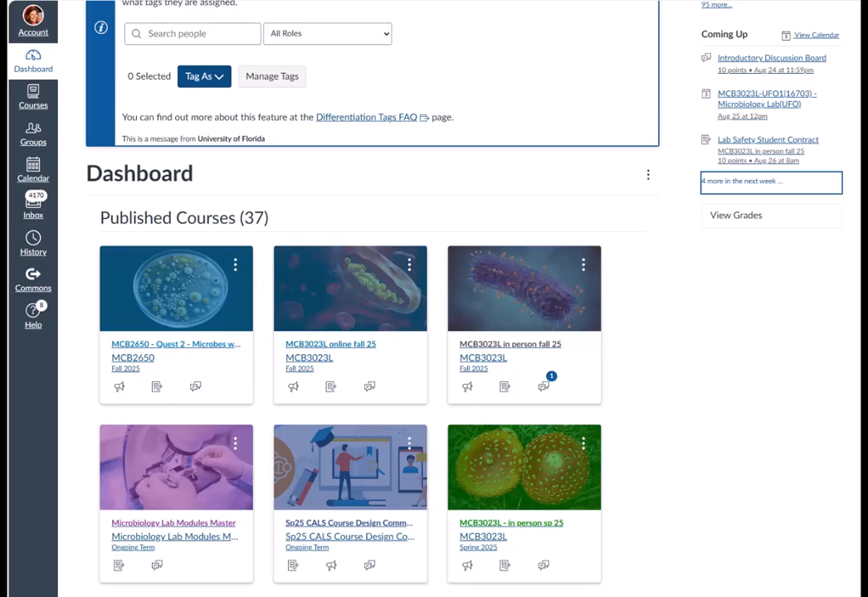
pyautogui.scroll(-5, 373, 299)
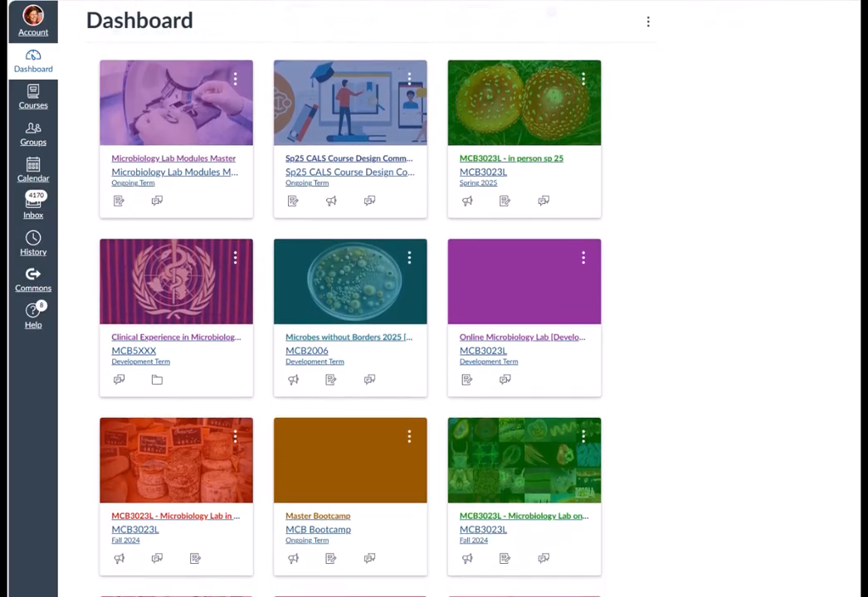
pyautogui.scroll(-12, 373, 298)
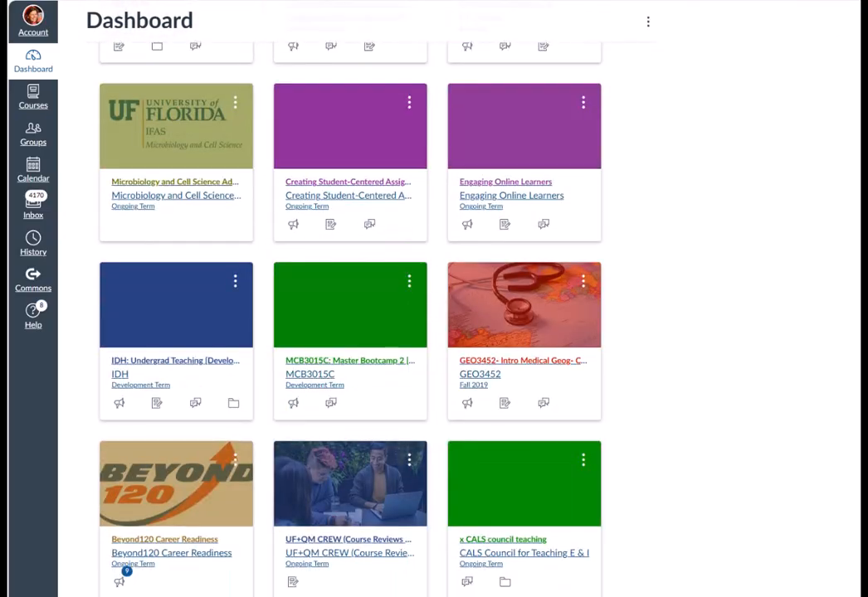
pyautogui.scroll(-12, 374, 299)
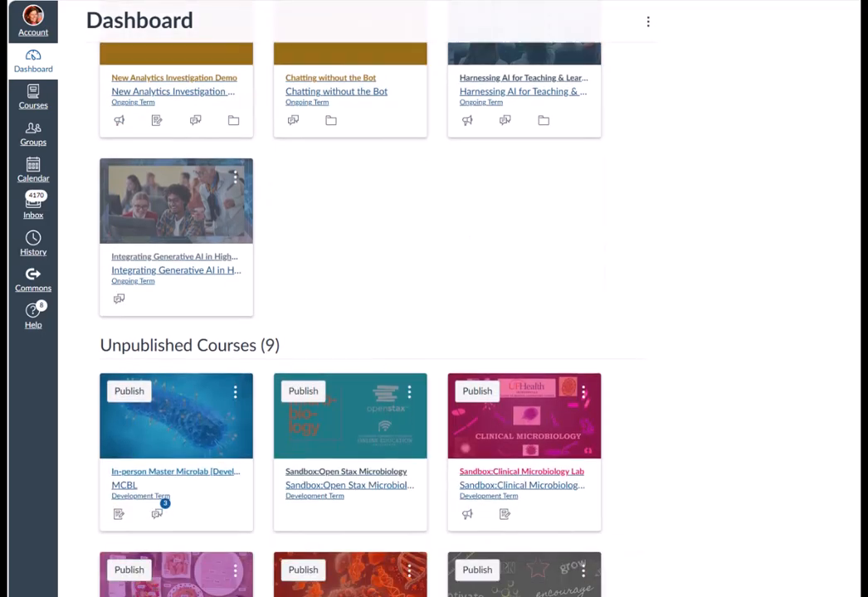
pyautogui.scroll(-4, 373, 299)
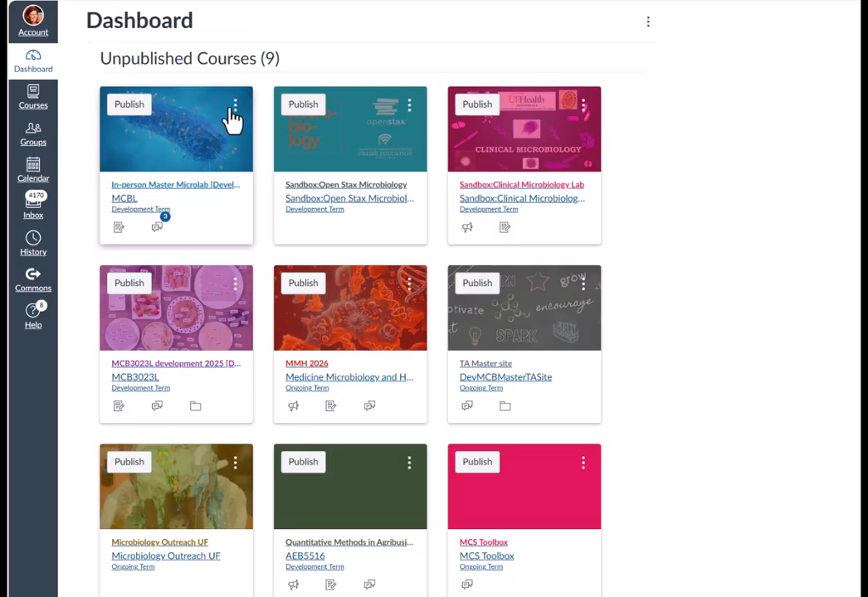
pyautogui.click(135, 111)
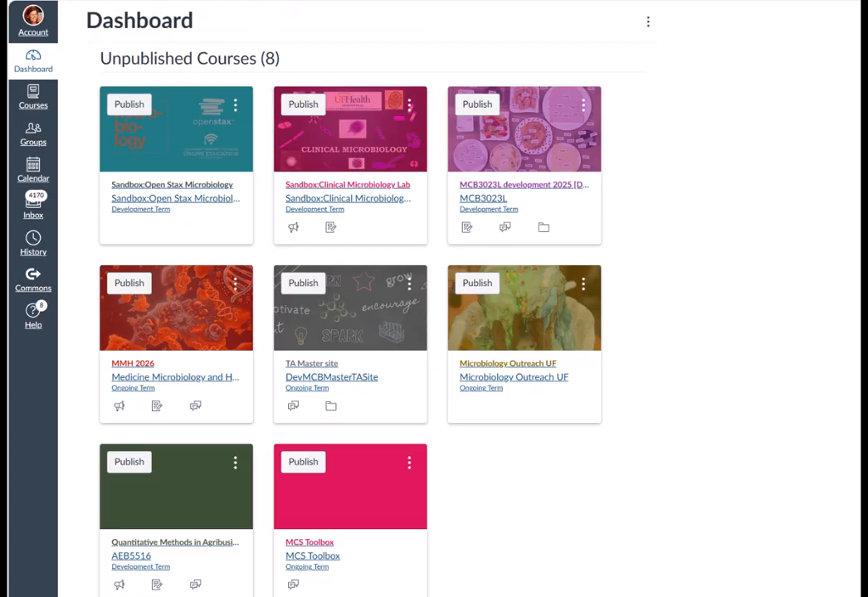
# - Move the In-person Master Microlab course card to the top of the published courses
pyautogui.scroll(5, 348, 332)
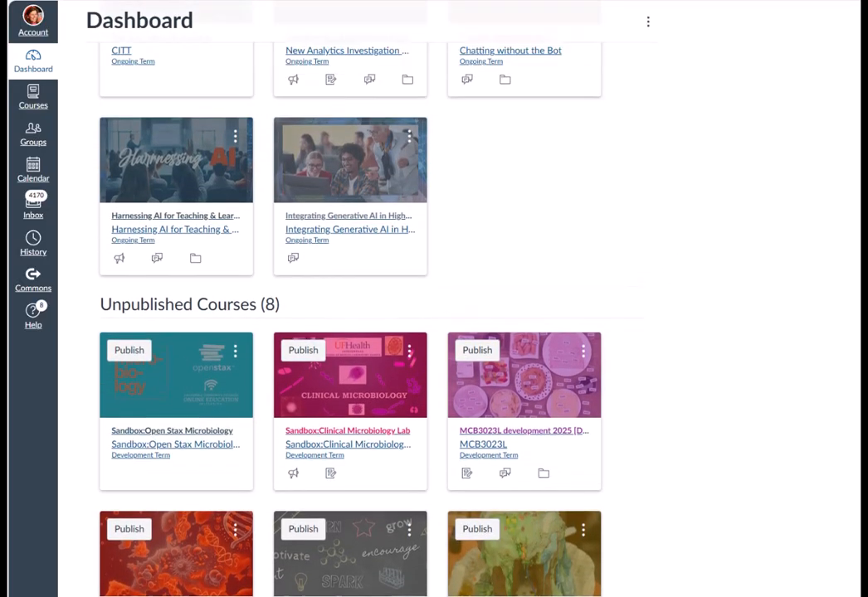
pyautogui.scroll(10, 348, 332)
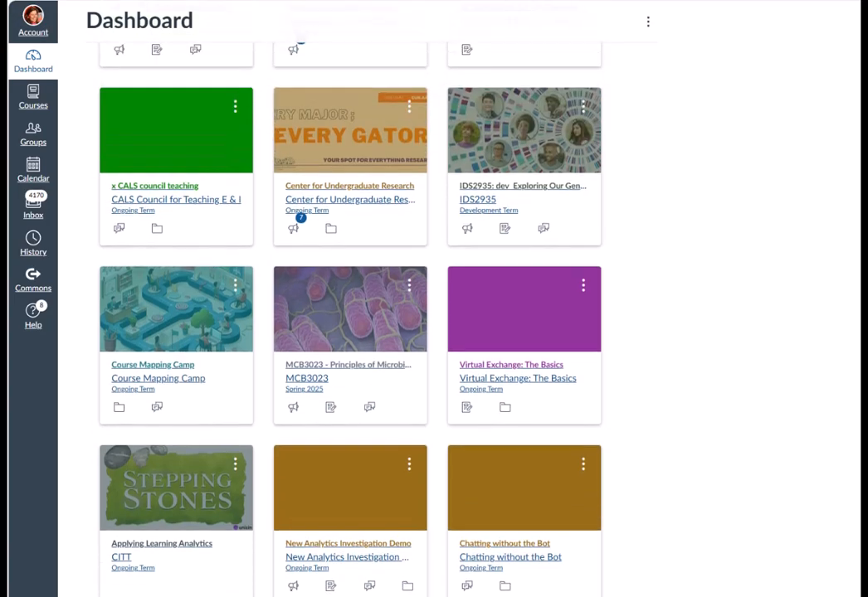
pyautogui.scroll(15, 349, 332)
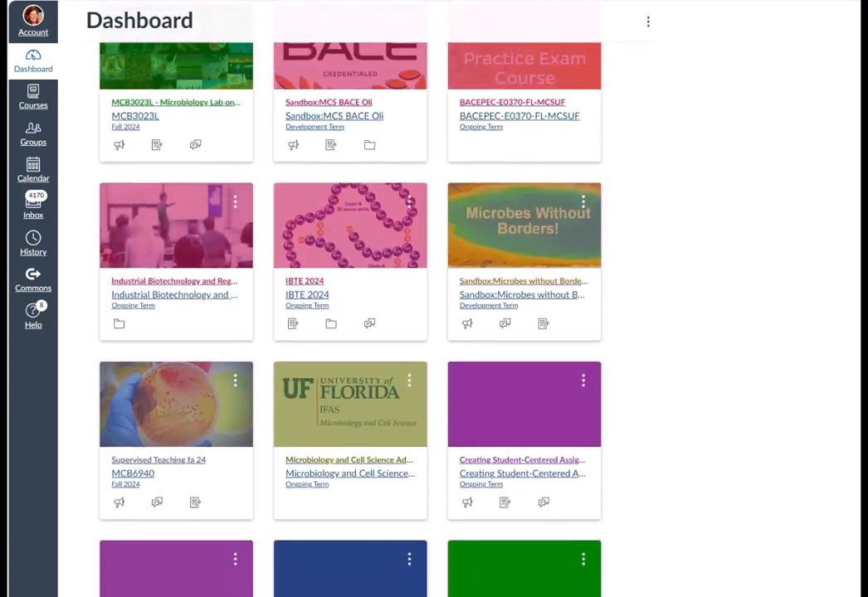
pyautogui.scroll(15, 349, 332)
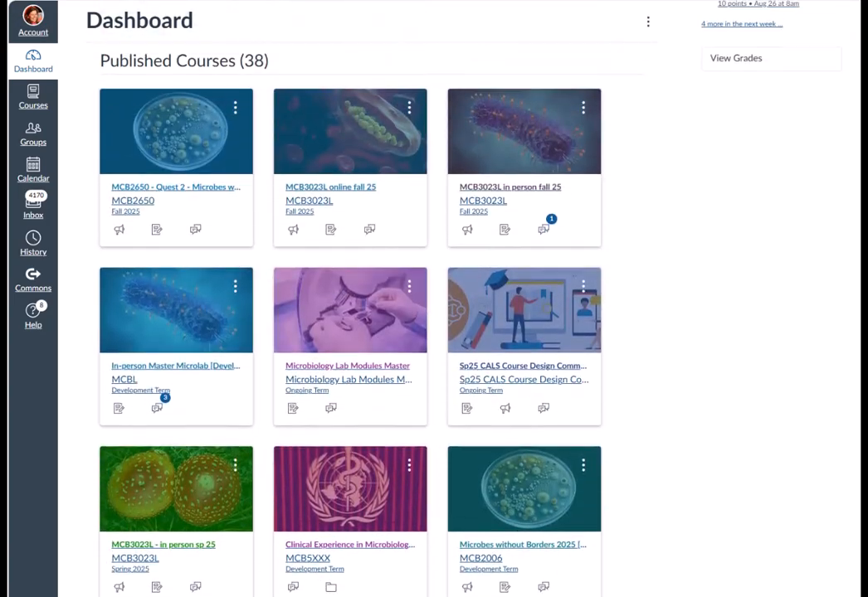
pyautogui.scroll(3, 434, 476)
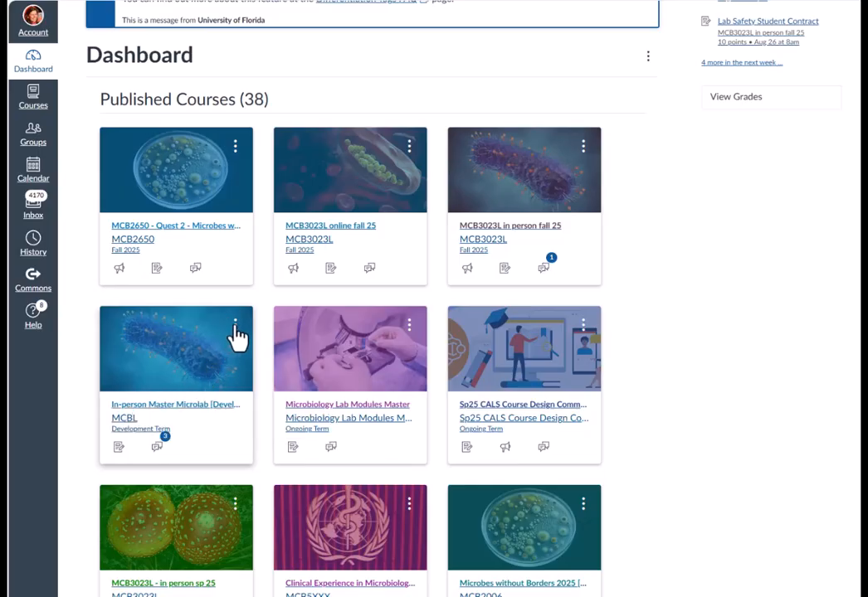
pyautogui.click(236, 327)
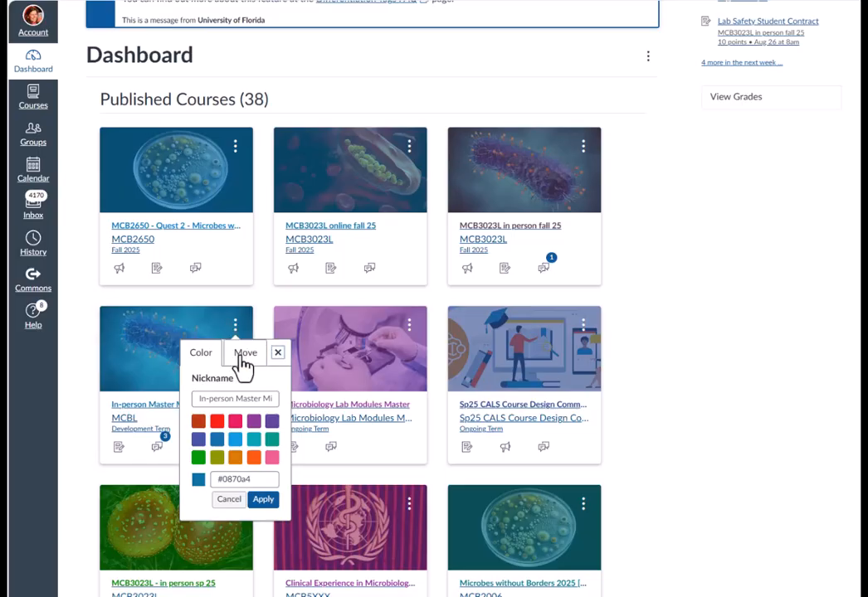
pyautogui.click(243, 362)
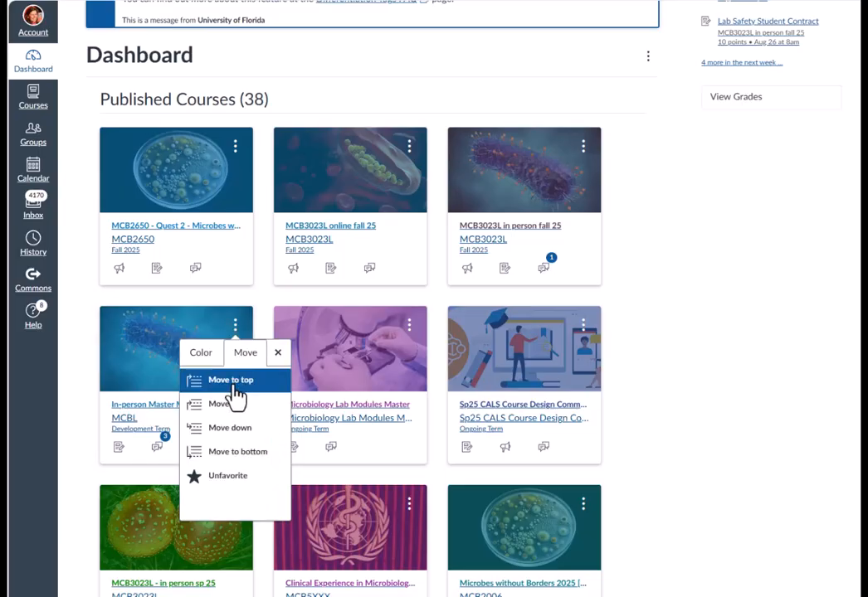
pyautogui.click(235, 387)
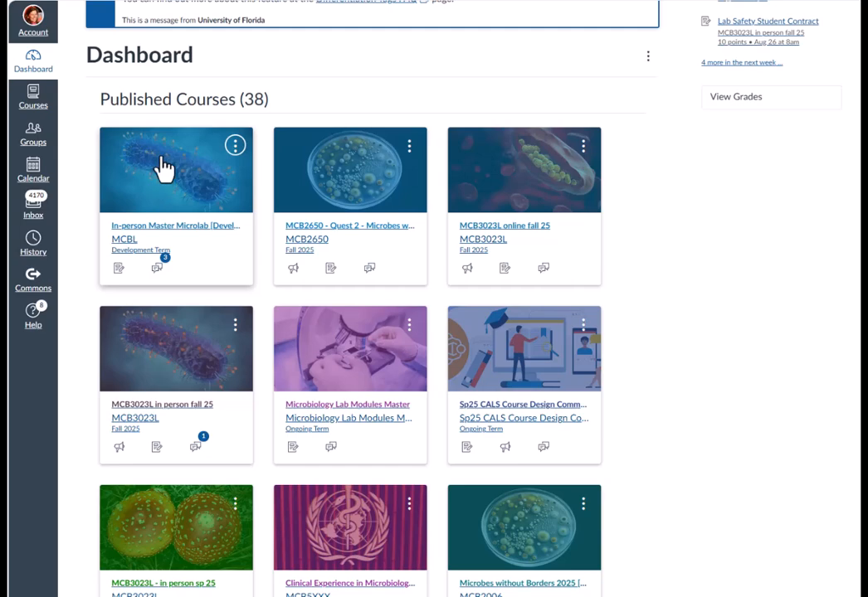
# - Set the In-person Master Microlab card colour to orange #FD5D10 and apply it
pyautogui.click(235, 148)
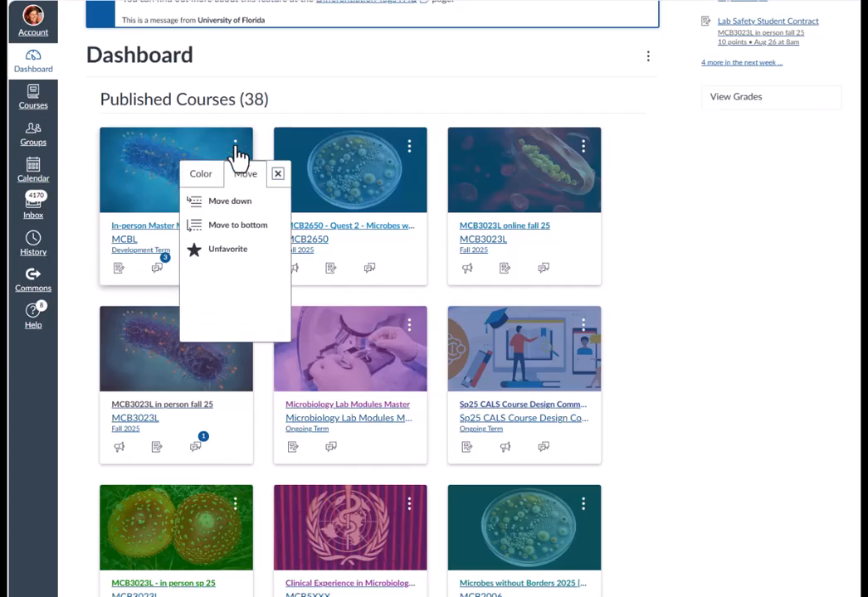
pyautogui.click(197, 181)
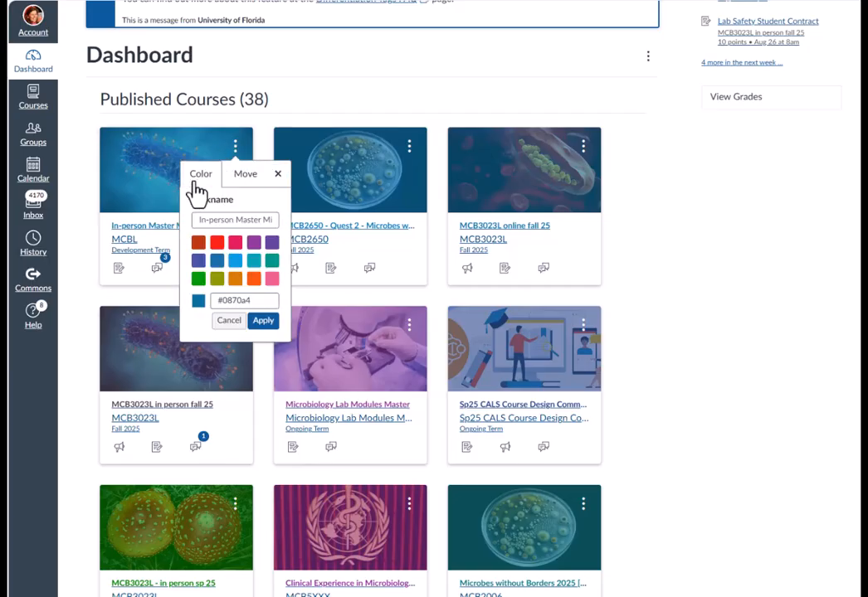
pyautogui.click(254, 282)
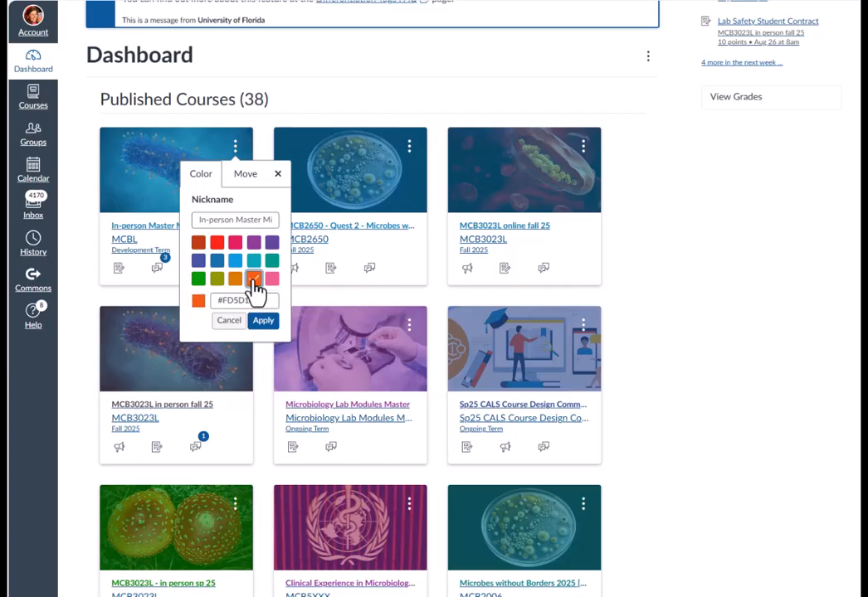
pyautogui.click(263, 320)
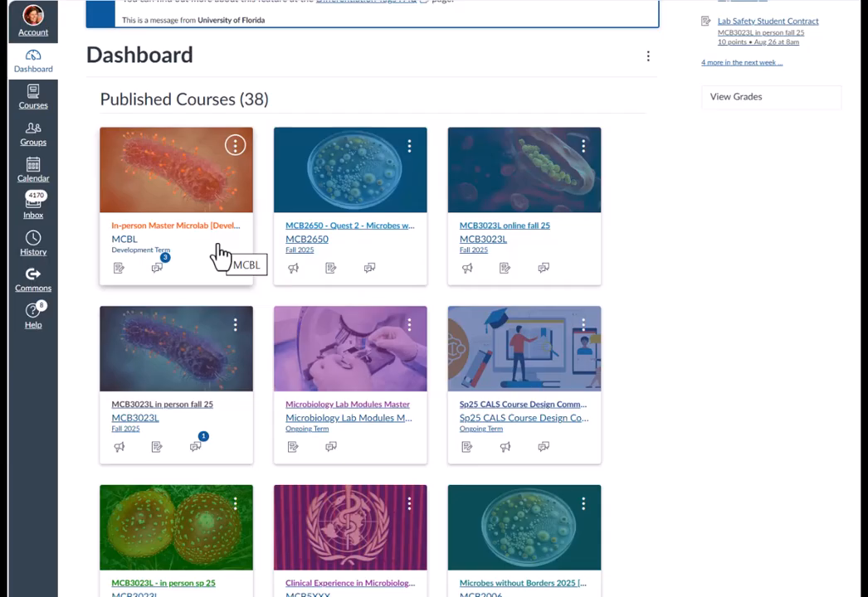
pyautogui.click(236, 150)
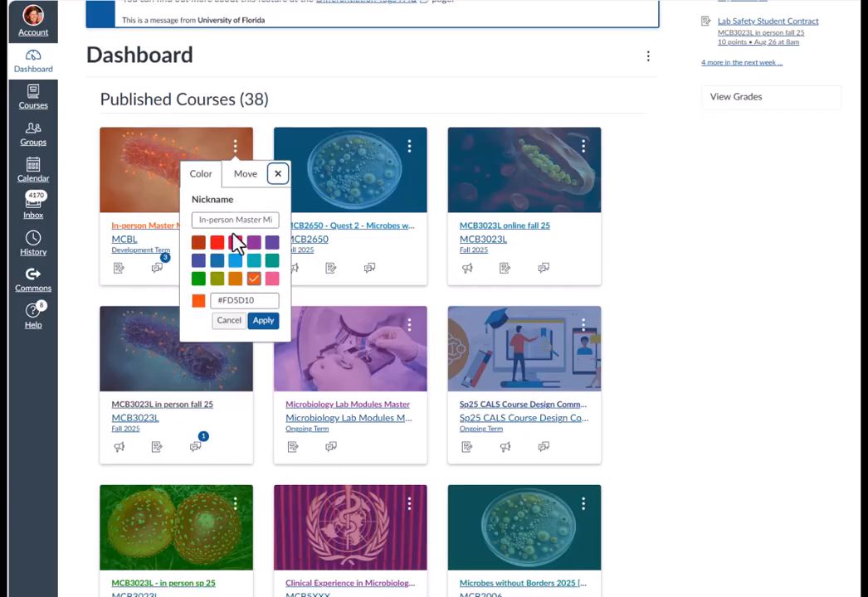
pyautogui.click(274, 219)
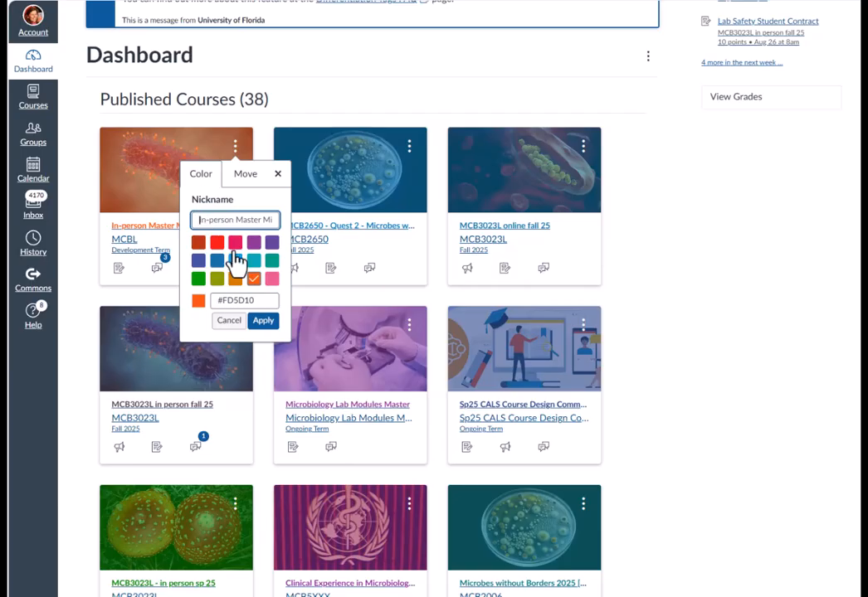
pyautogui.click(266, 326)
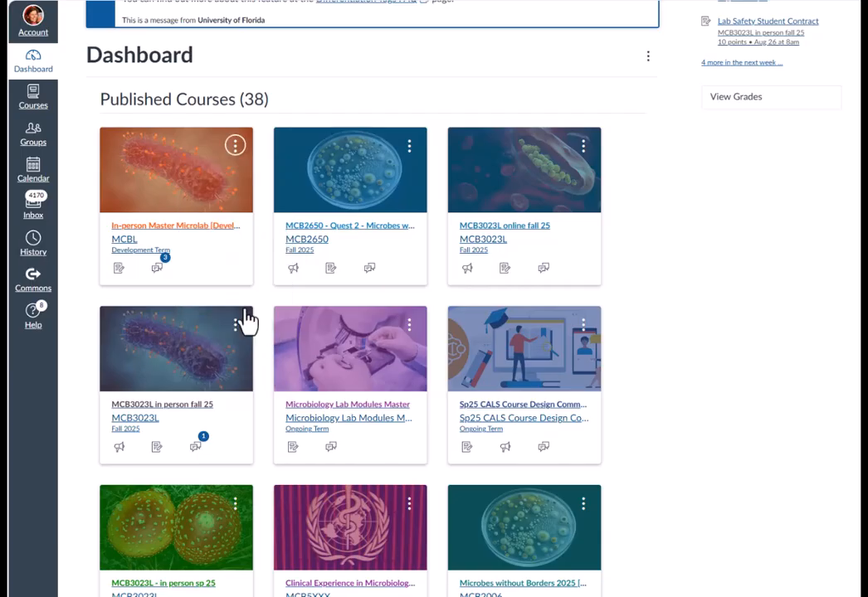
# - Open the MCBL course and examine the People list and its role filter options
pyautogui.click(187, 237)
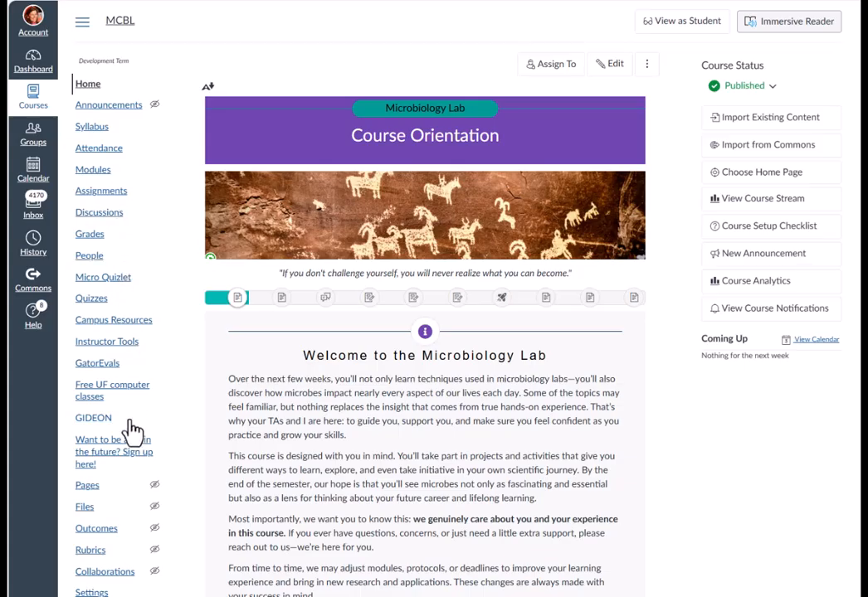
pyautogui.click(90, 259)
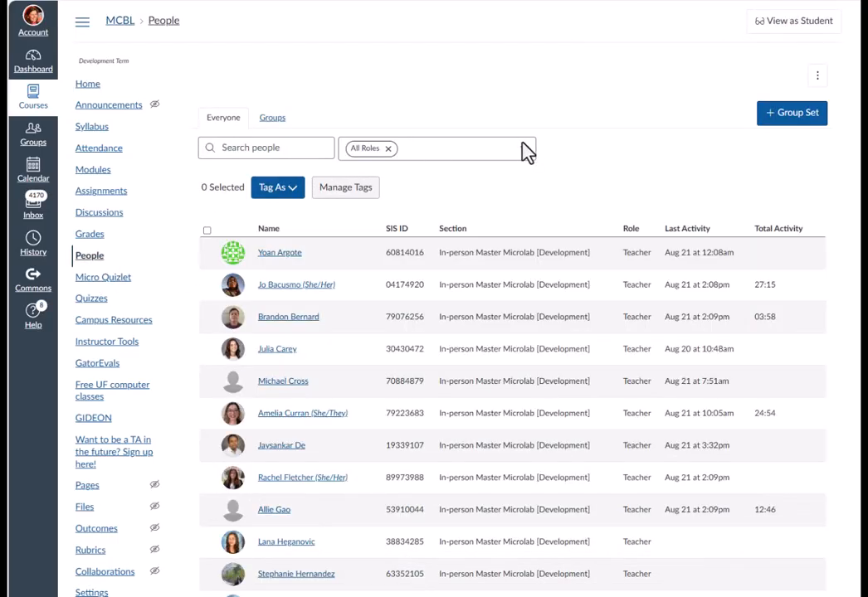
pyautogui.click(526, 153)
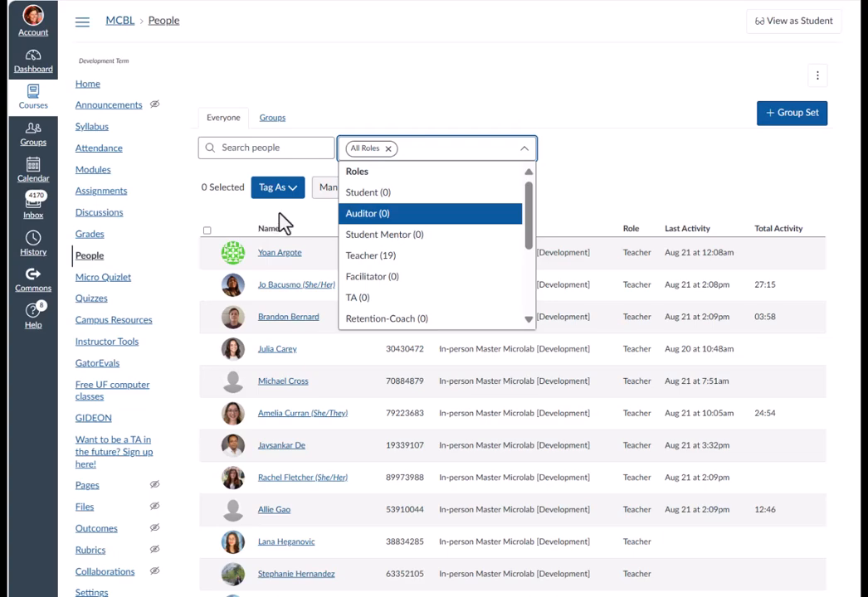
pyautogui.click(630, 121)
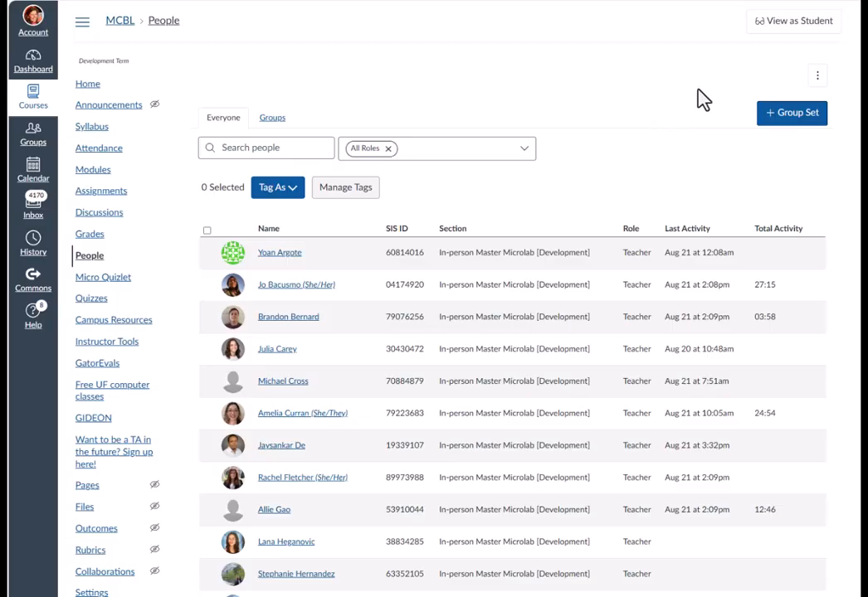
# - Switch to student view and open the Introductory Discussion Board from the course Modules
pyautogui.click(786, 25)
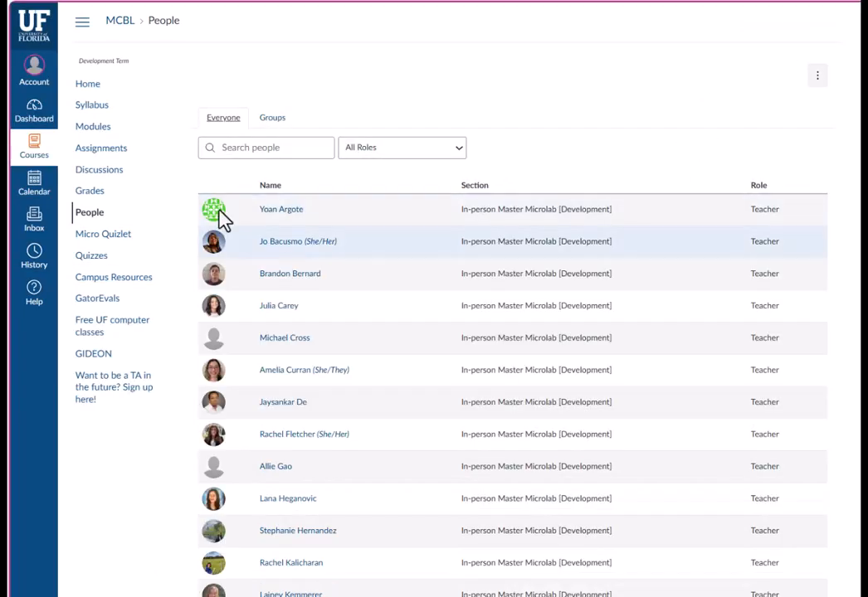
pyautogui.click(88, 87)
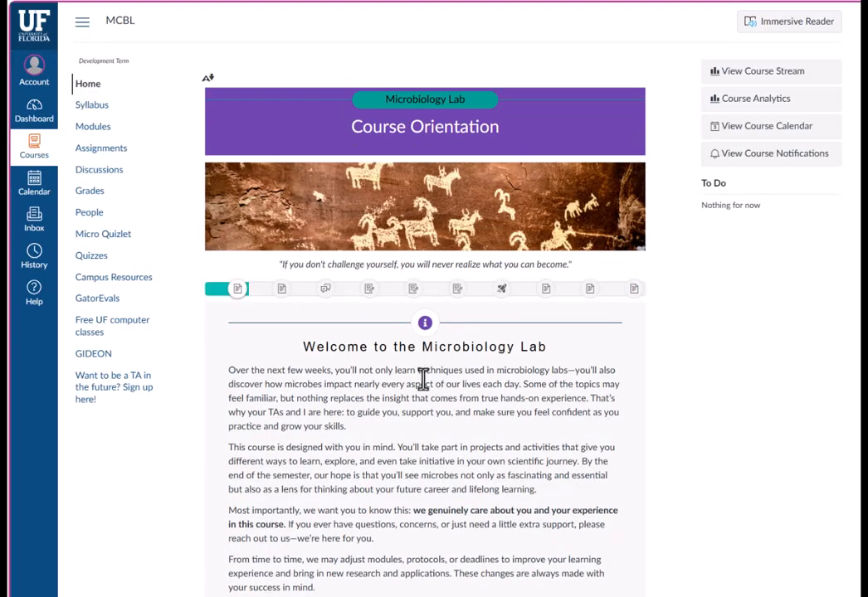
pyautogui.click(95, 130)
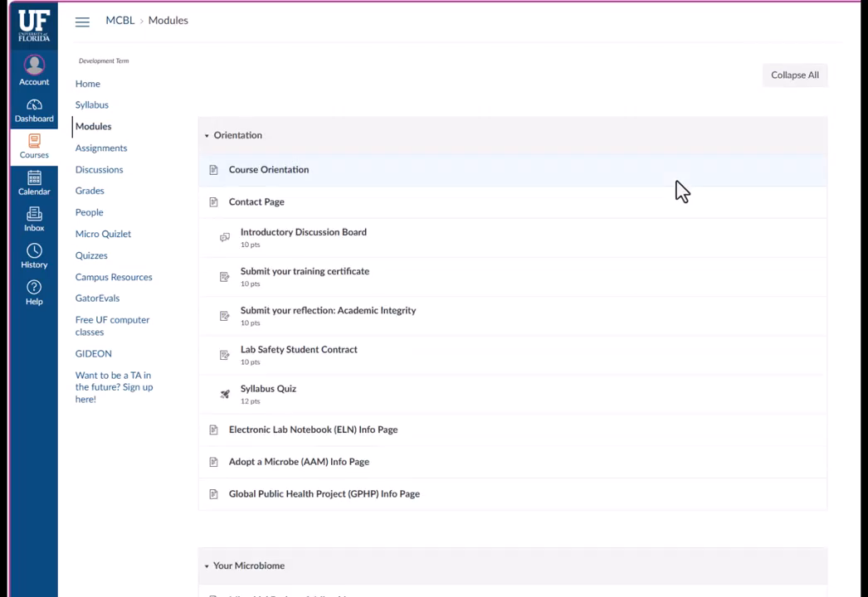
pyautogui.scroll(-7, 655, 294)
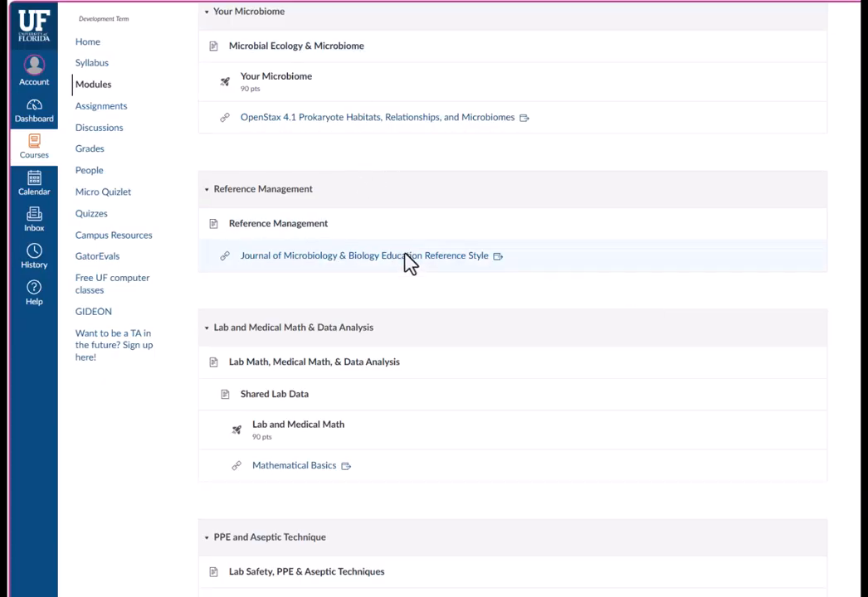
pyautogui.scroll(-7, 408, 267)
pyautogui.scroll(14, 399, 245)
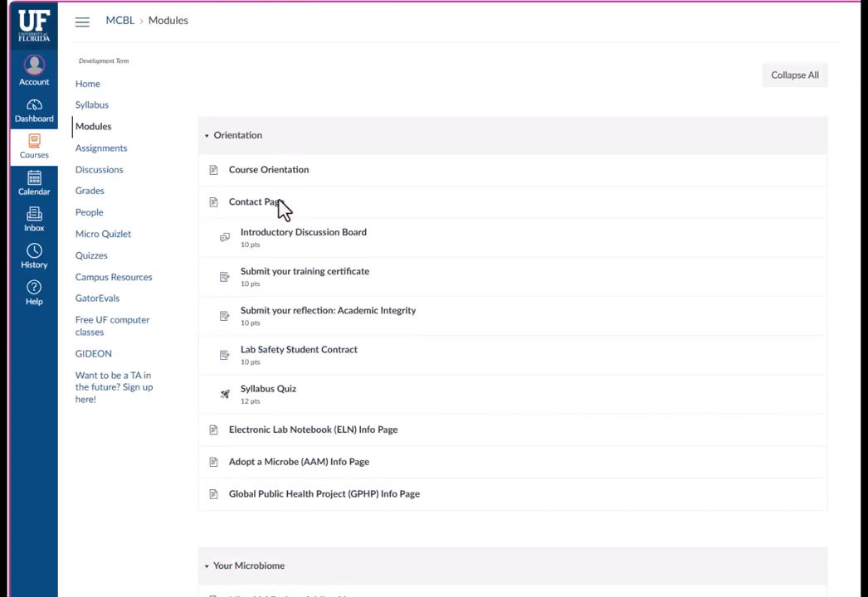
pyautogui.click(362, 234)
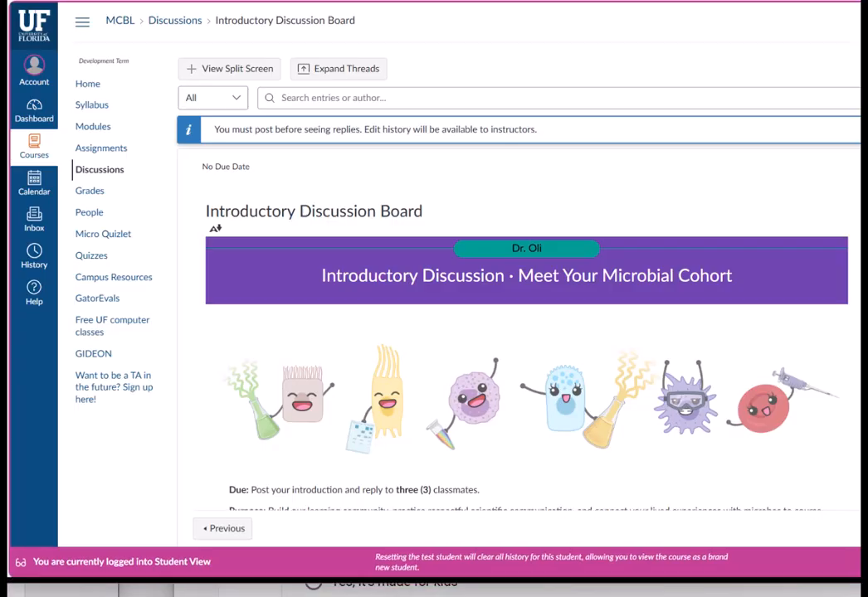
# - Leave student view on the Introductory Discussion Board, re-enter it, and leave it again
pyautogui.moveTo(867, 579)
pyautogui.mouseDown()
pyautogui.moveTo(867, 596)
pyautogui.moveTo(867, 583)
pyautogui.moveTo(858, 591)
pyautogui.mouseUp()
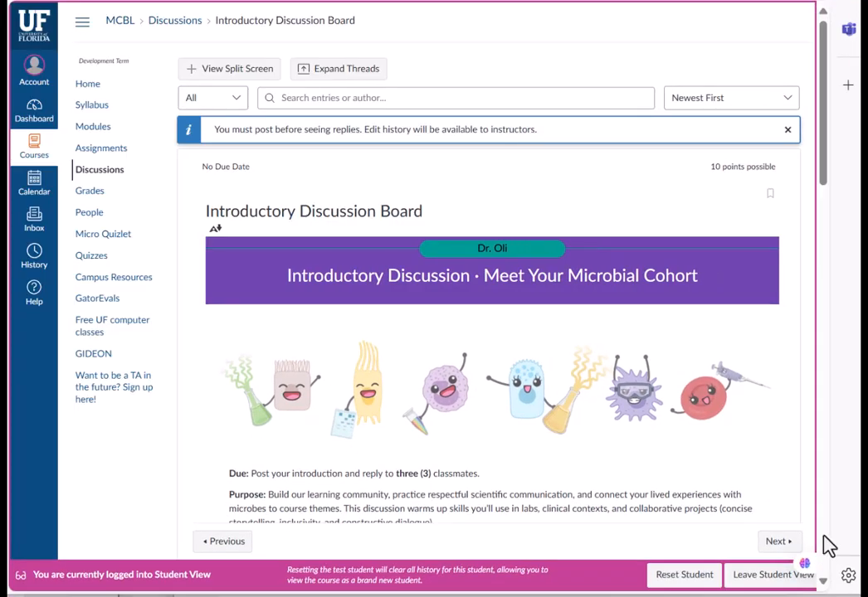
pyautogui.click(755, 581)
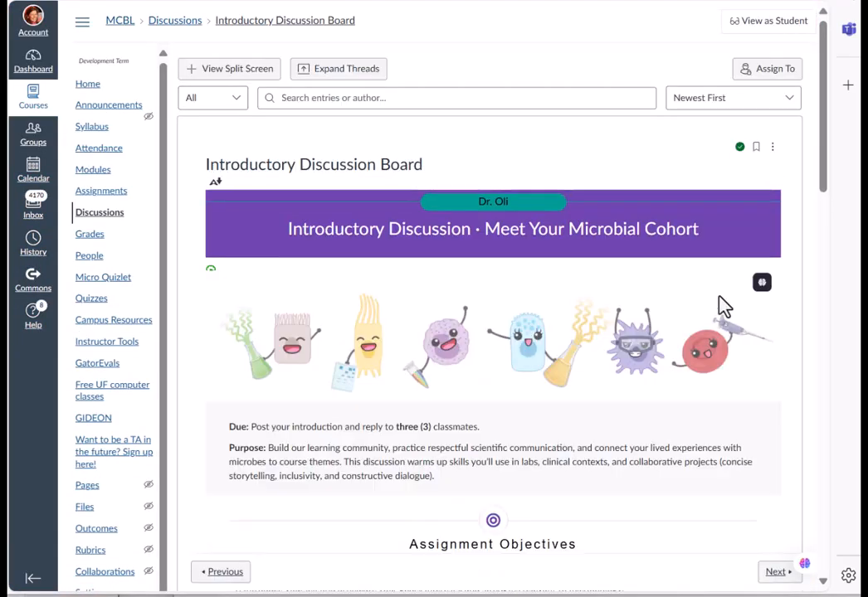
pyautogui.click(756, 29)
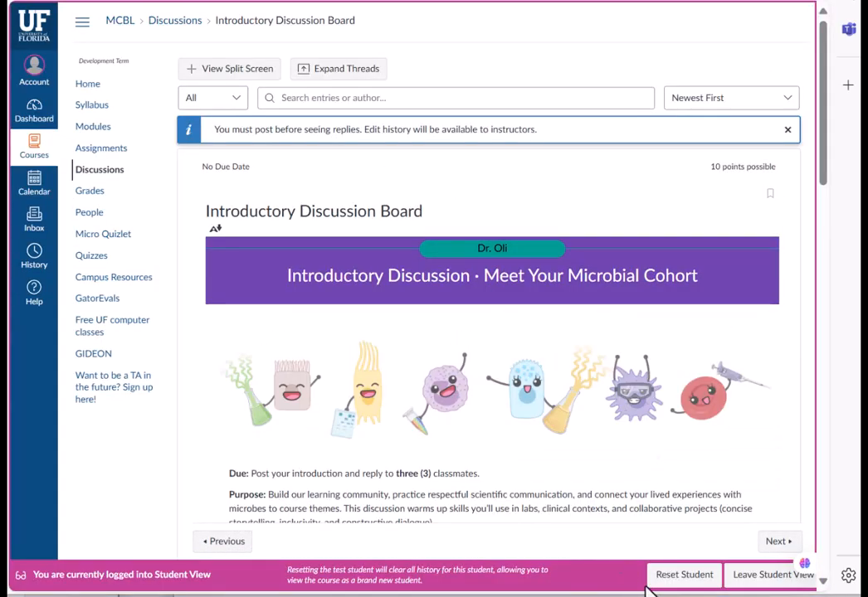
pyautogui.click(750, 581)
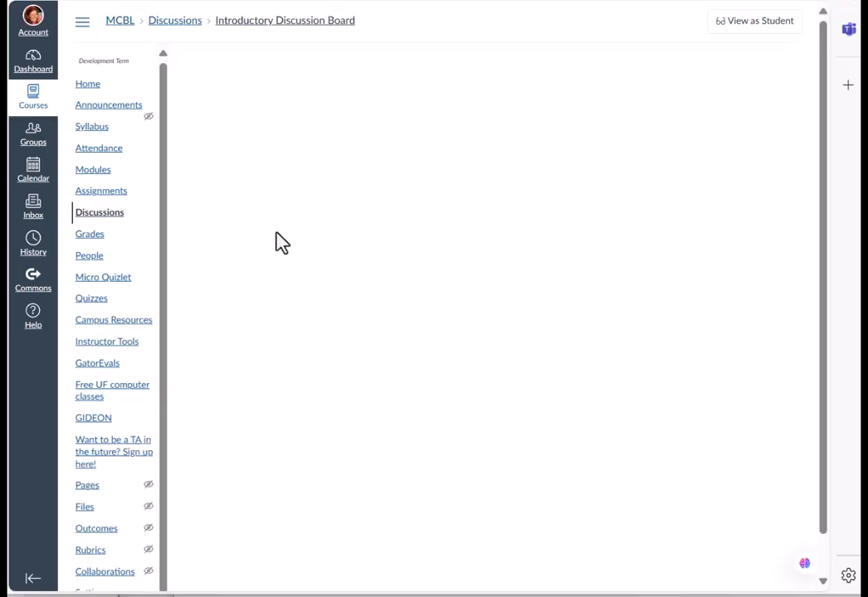
# - Open the course Modules page and expand and collapse the Newly created items and Orientation modules to review them
pyautogui.click(97, 174)
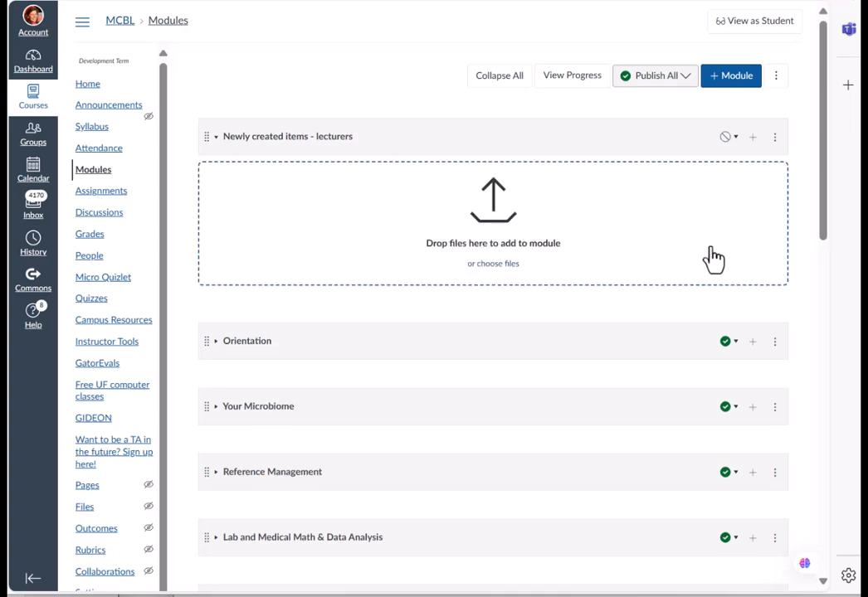
pyautogui.click(216, 141)
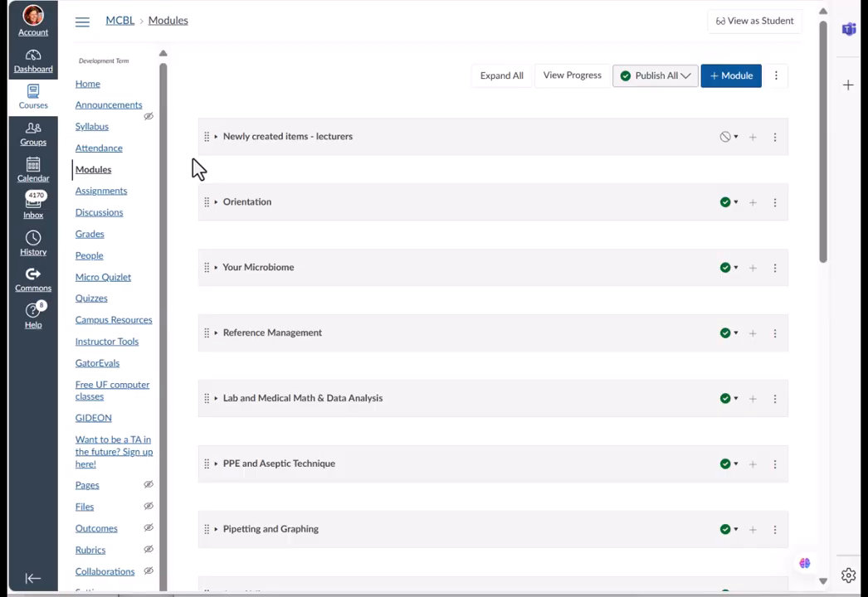
pyautogui.click(219, 206)
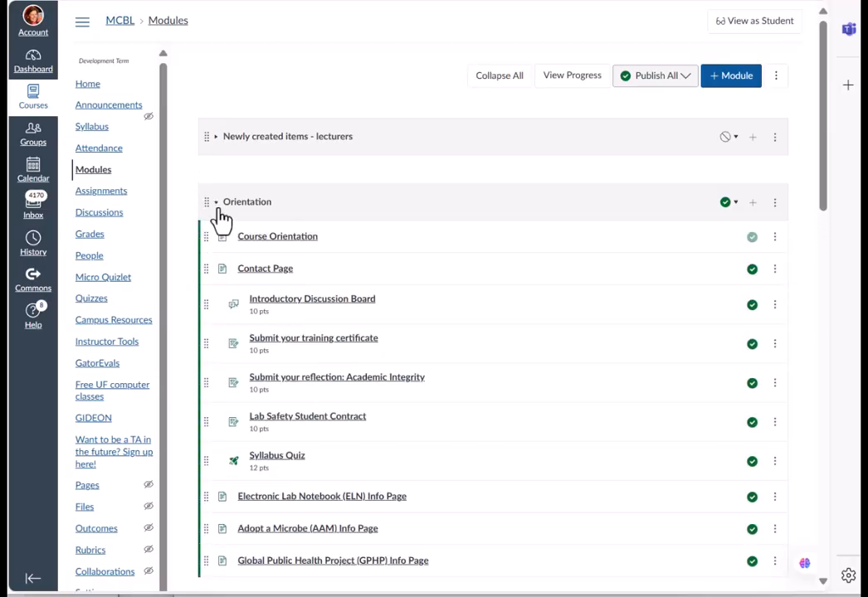
pyautogui.click(220, 211)
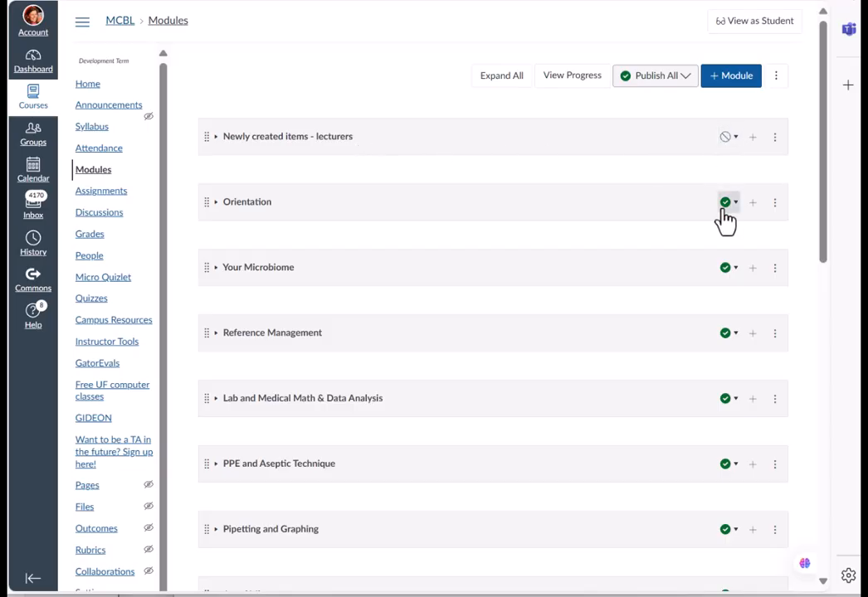
# - Set the Your Microbiome module to publish the module only
pyautogui.click(731, 269)
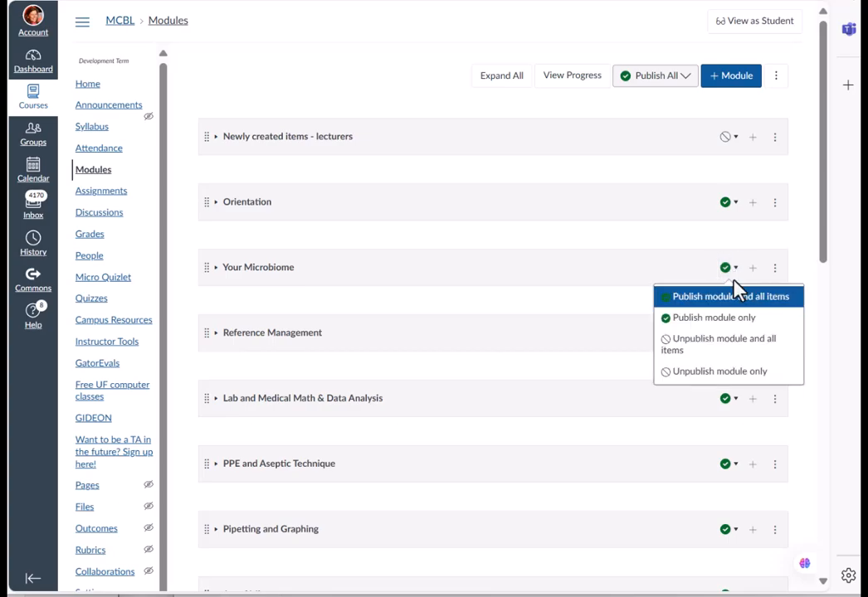
pyautogui.click(732, 322)
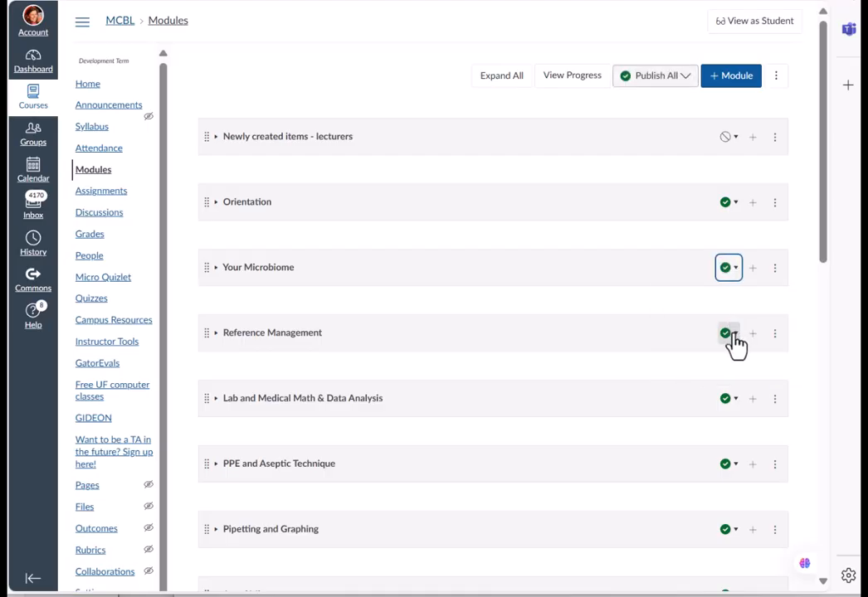
# - Unpublish the Reference Management module and all its items, then publish its Reference Management page and journal reference link
pyautogui.click(733, 335)
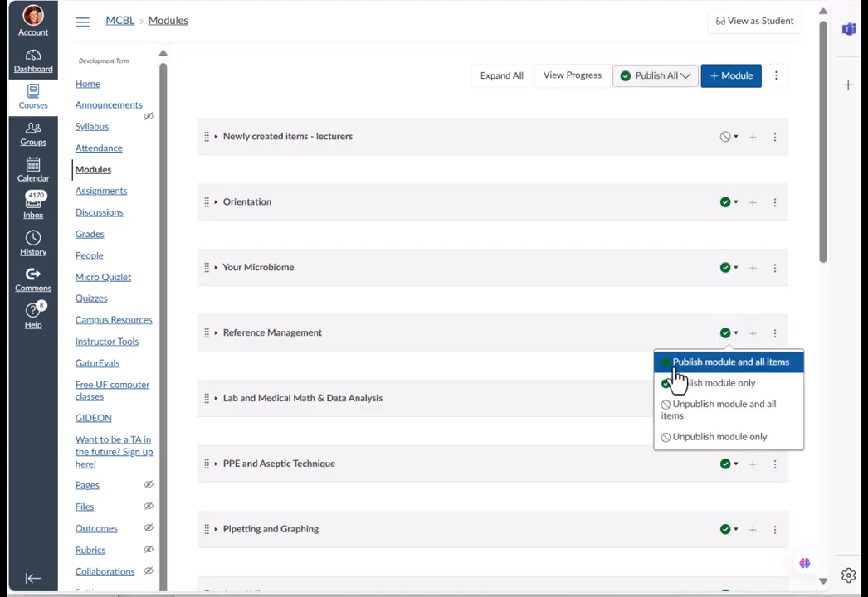
pyautogui.click(676, 418)
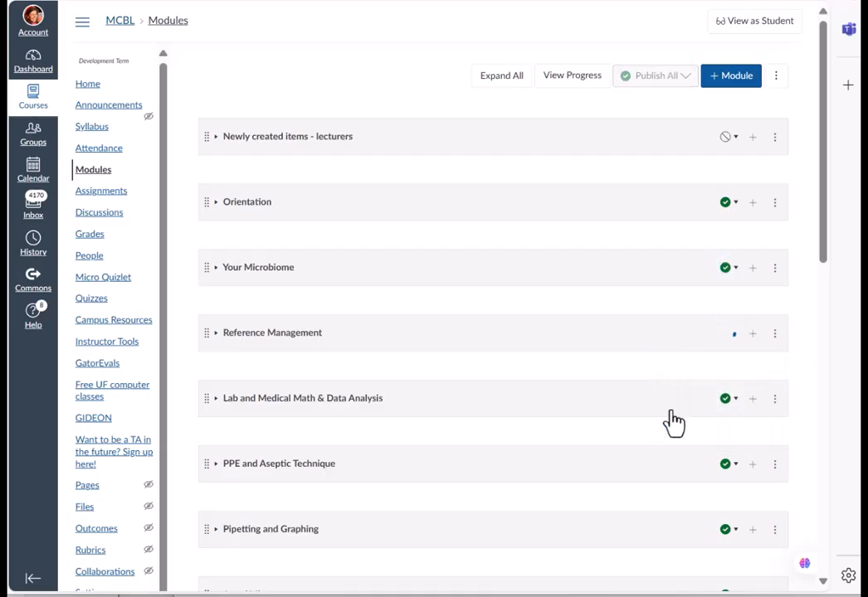
pyautogui.click(748, 341)
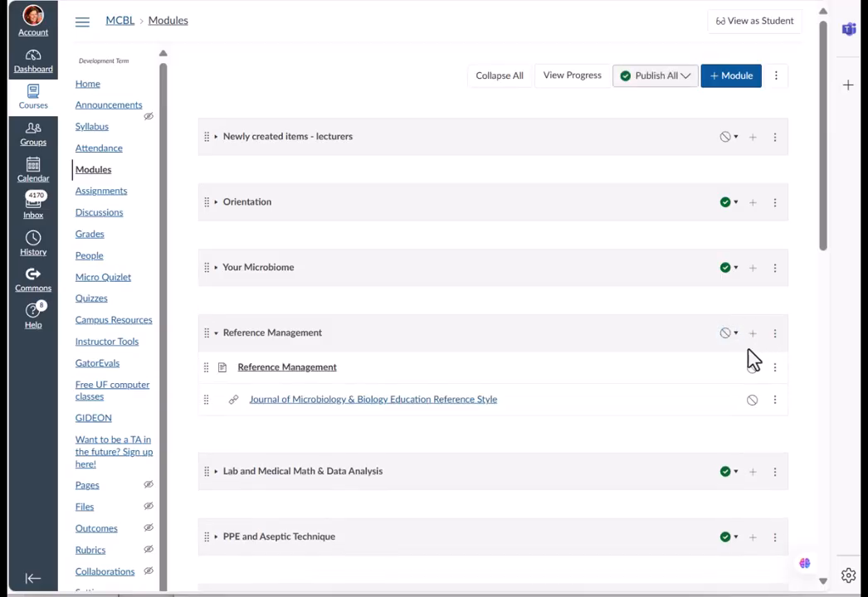
pyautogui.click(751, 369)
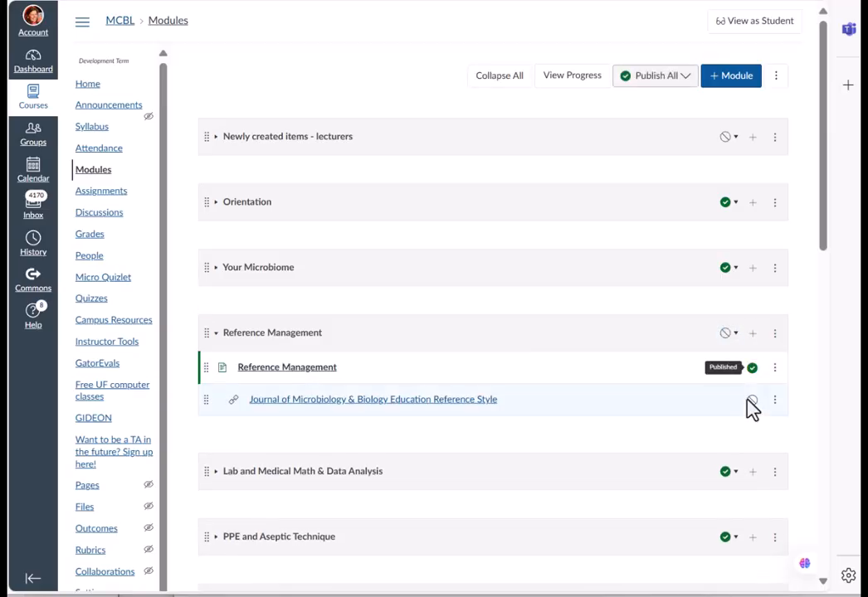
pyautogui.click(752, 401)
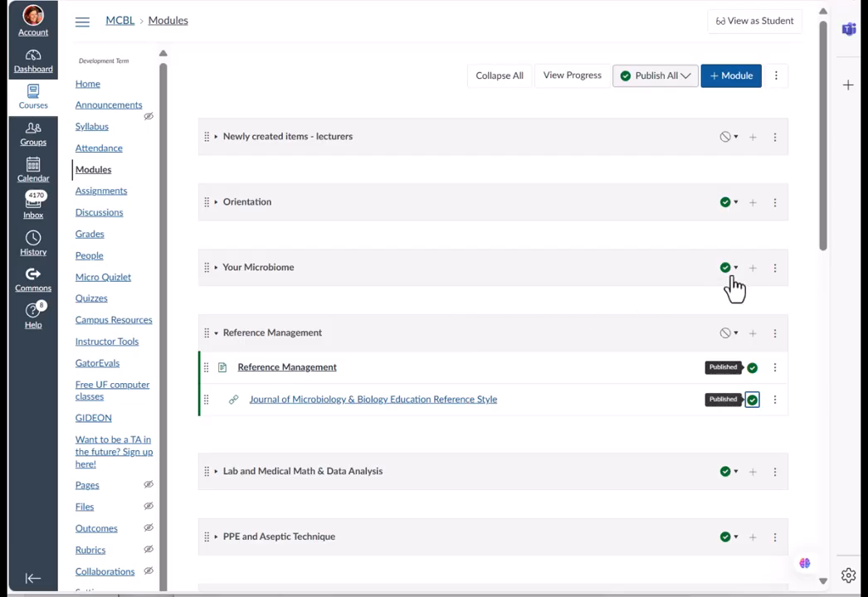
# - Unpublish the Your Microbiome quiz and the OpenStax 4.1 link inside the Your Microbiome module
pyautogui.click(215, 270)
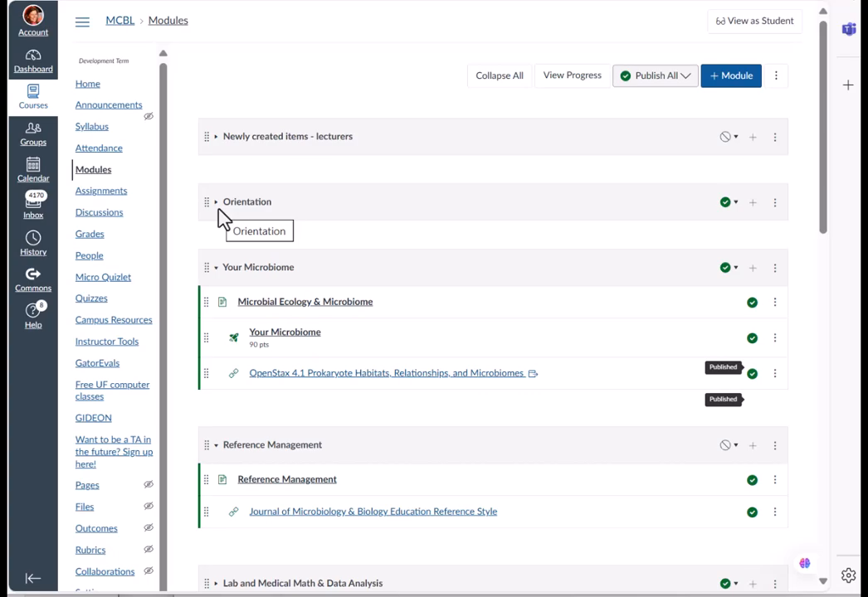
pyautogui.click(215, 143)
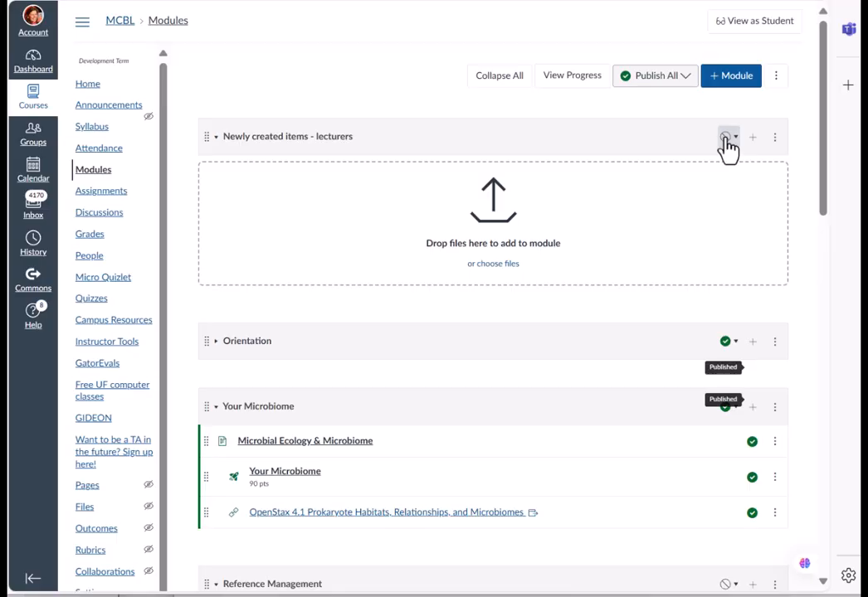
pyautogui.click(214, 138)
pyautogui.click(212, 203)
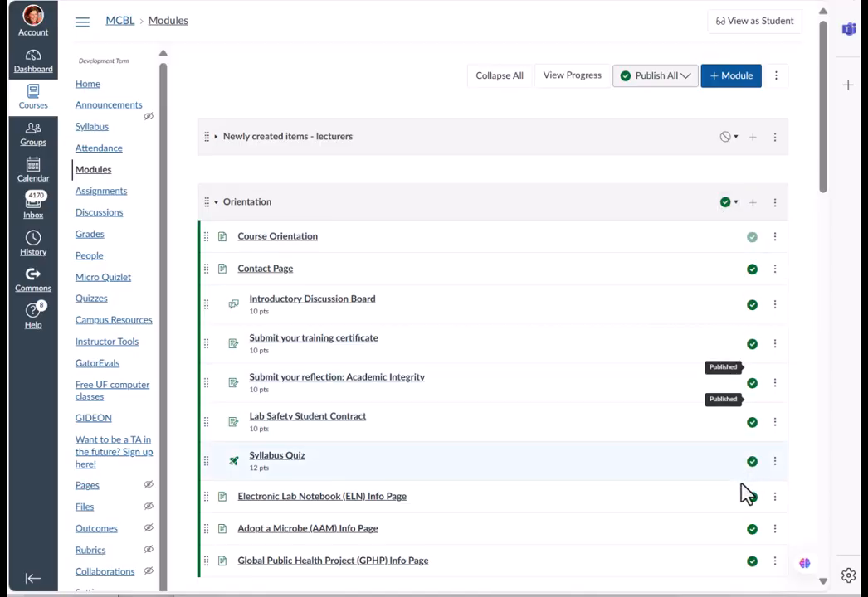
pyautogui.click(216, 210)
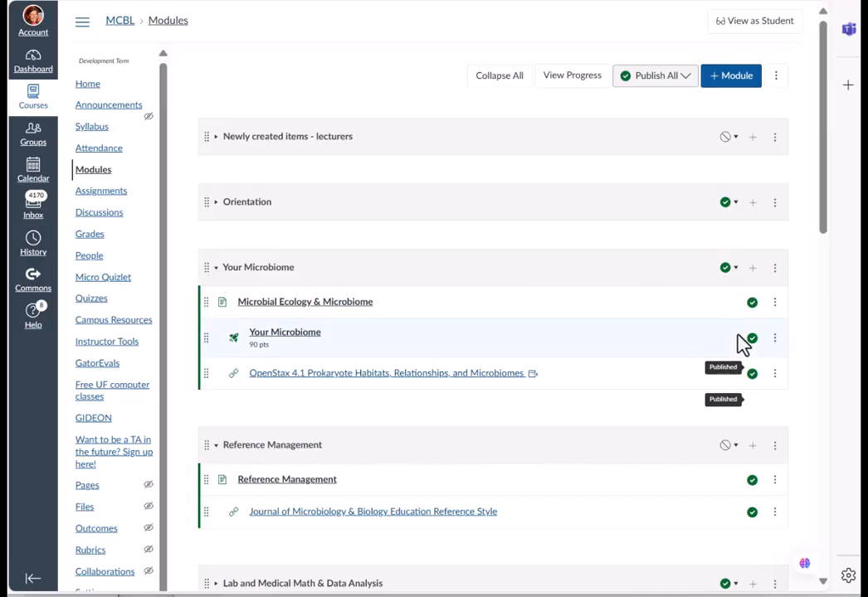
pyautogui.click(752, 378)
pyautogui.click(752, 339)
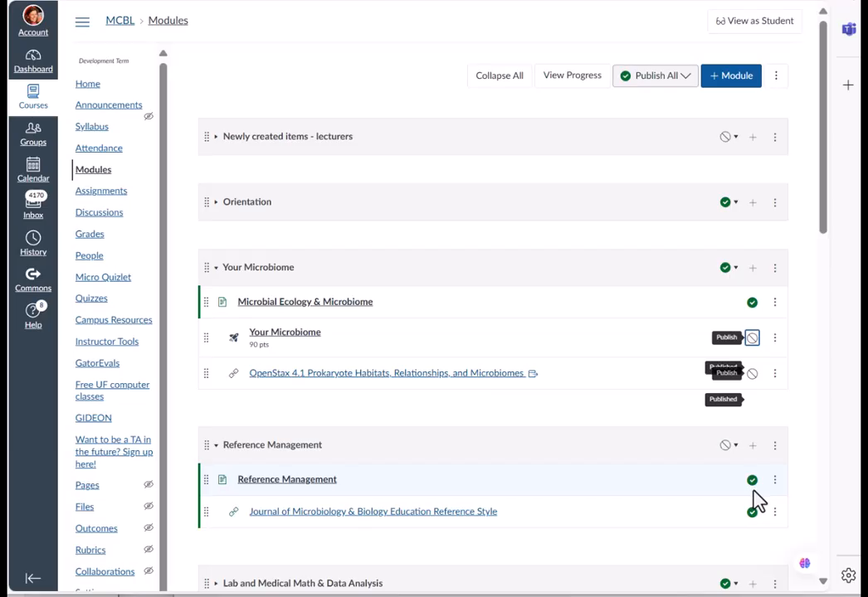
# - Preview the Modules page in student view, scrolling through the visible modules, and leave student view
pyautogui.click(737, 29)
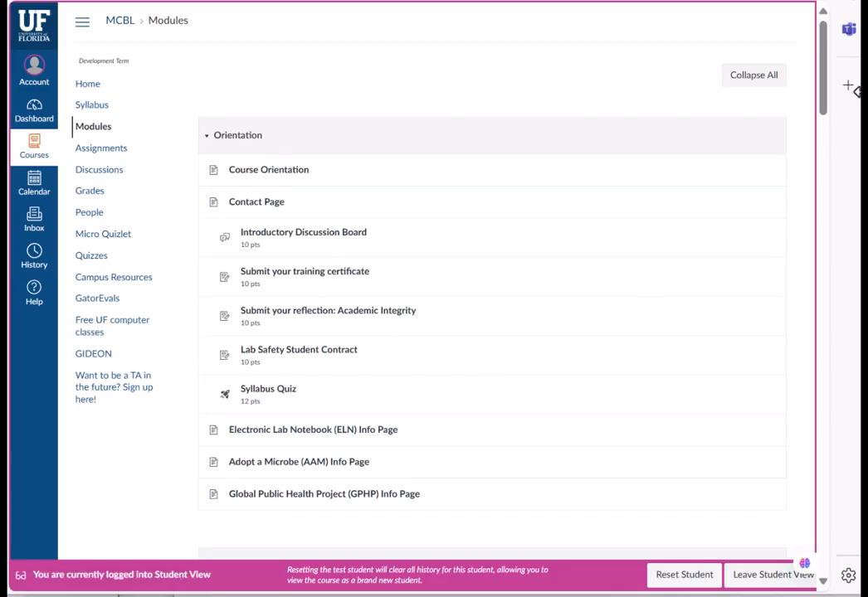
pyautogui.moveTo(826, 93); pyautogui.dragTo(794, 155)
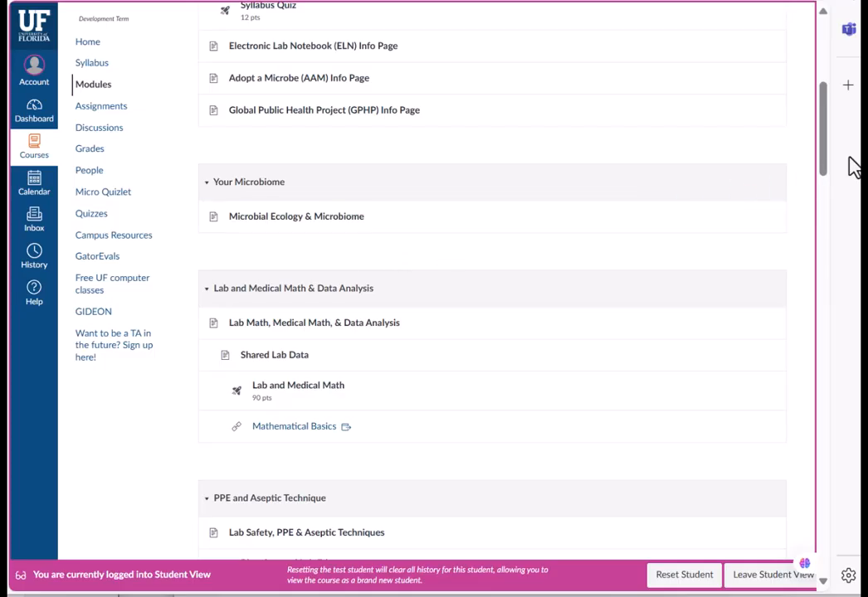
pyautogui.moveTo(827, 168); pyautogui.dragTo(830, 192)
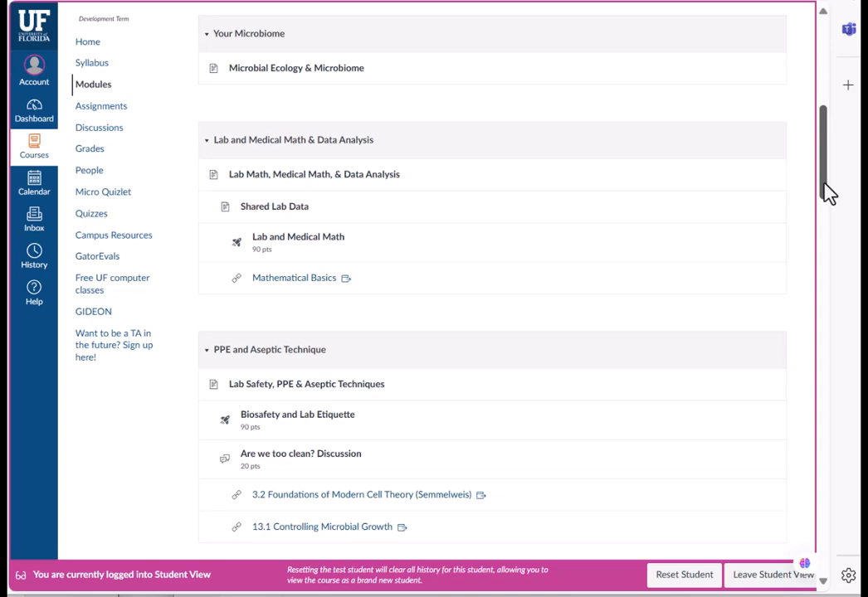
pyautogui.moveTo(830, 193); pyautogui.dragTo(828, 201)
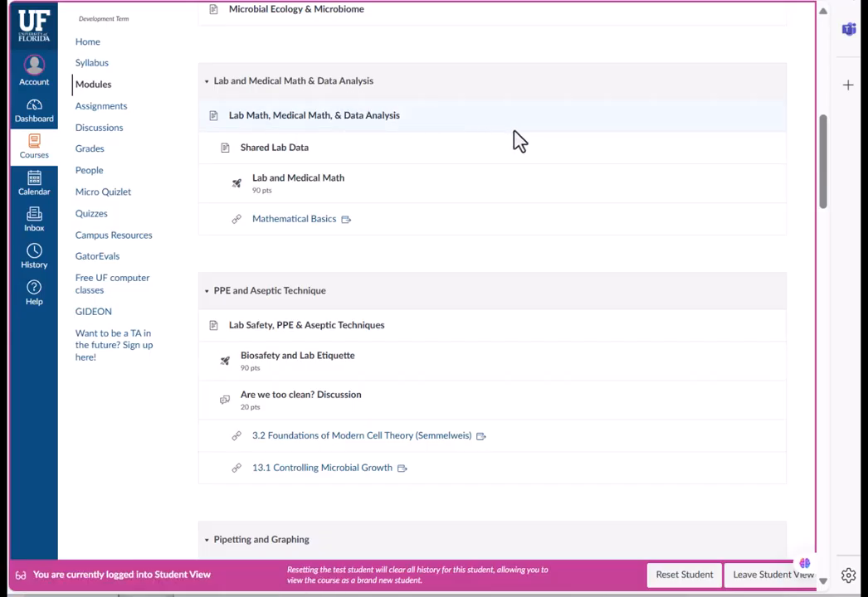
pyautogui.scroll(10, 514, 139)
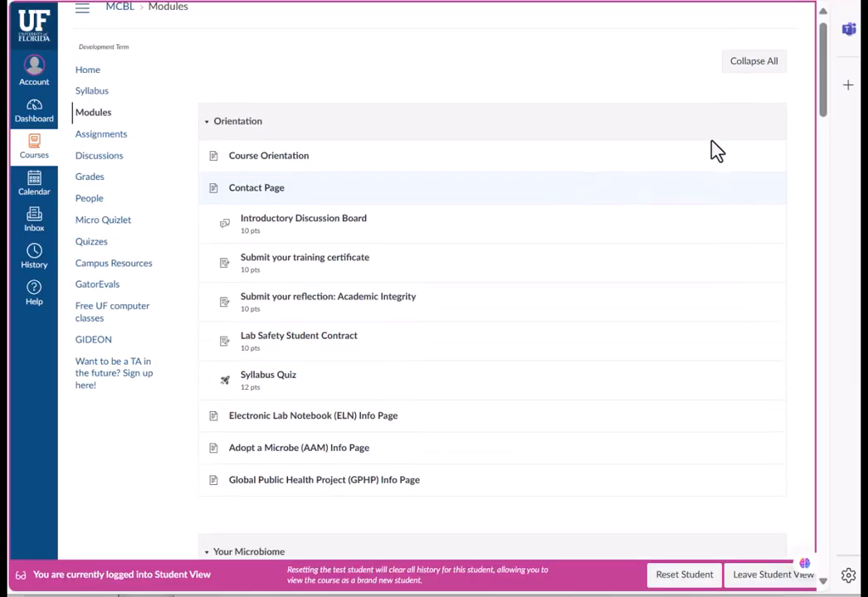
pyautogui.click(737, 574)
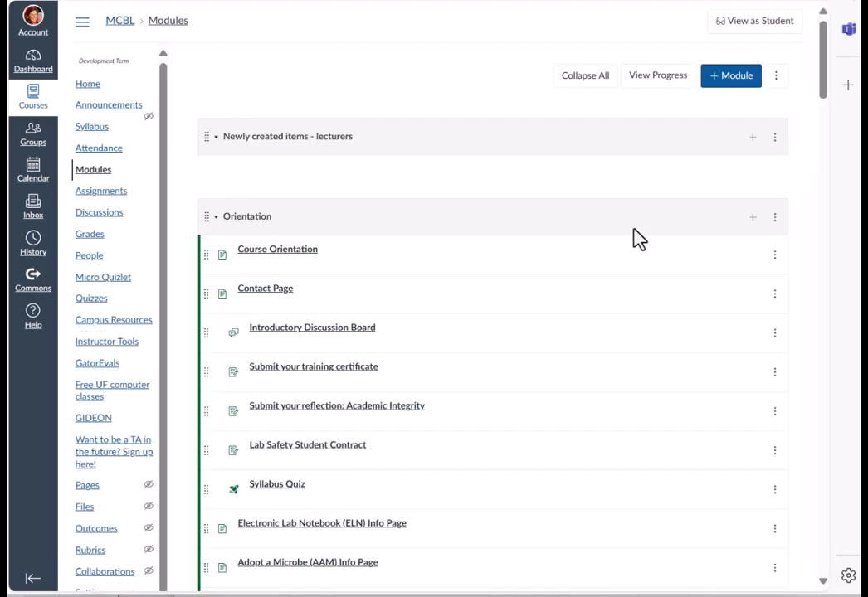
# - Collapse the Your Microbiome module and open the publish options for the Lab and Medical Math & Data Analysis module
pyautogui.click(336, 214)
pyautogui.scroll(-3, 224, 206)
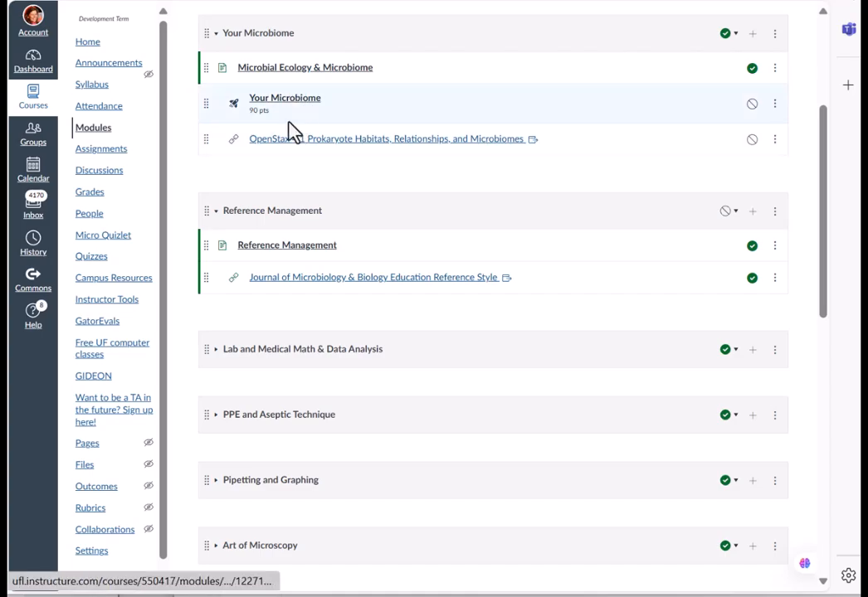
pyautogui.click(216, 35)
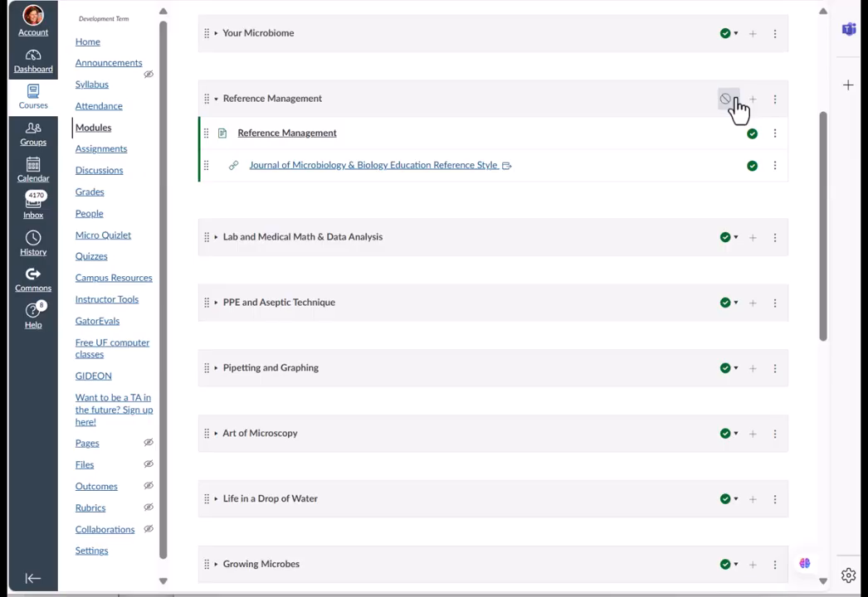
pyautogui.click(731, 238)
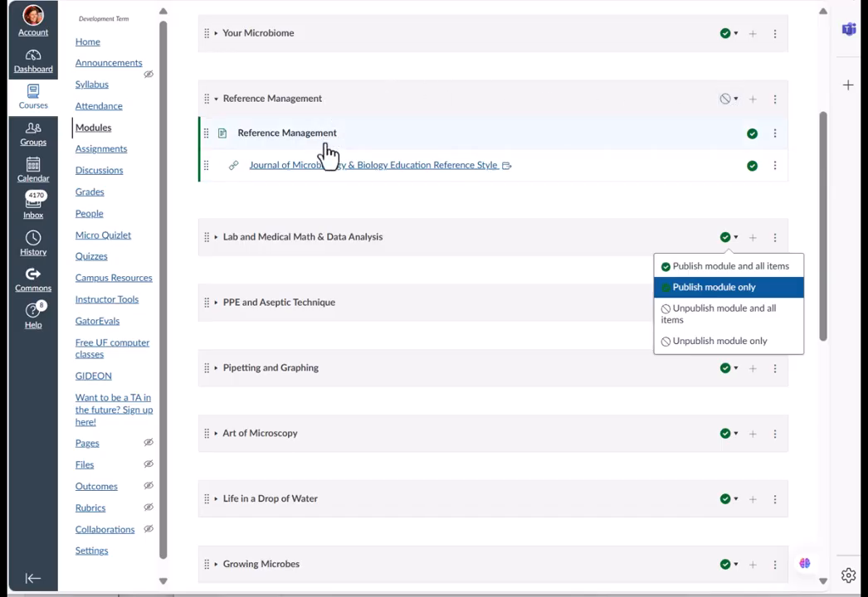
pyautogui.scroll(3, 742, 162)
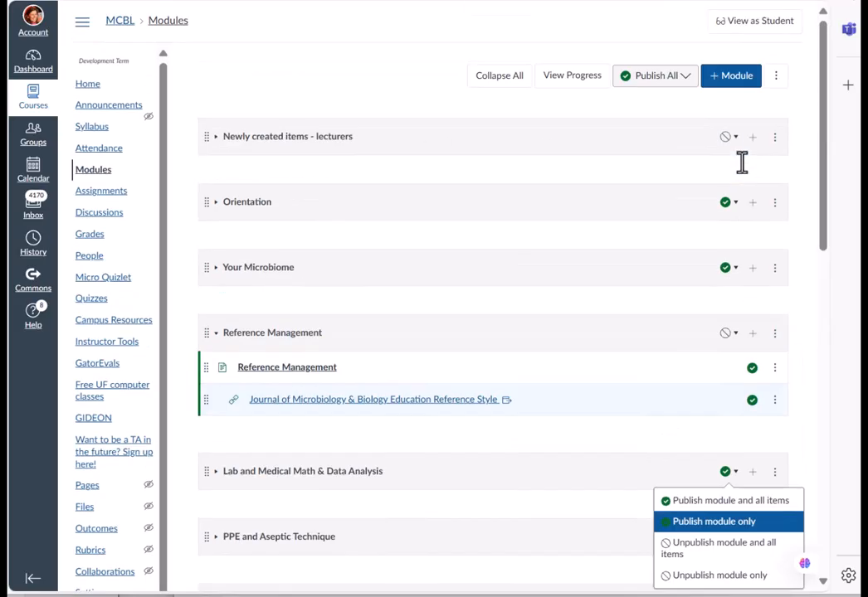
# - Re-enter student view, collapse the Orientation and Your Microbiome modules, and leave student view
pyautogui.click(743, 25)
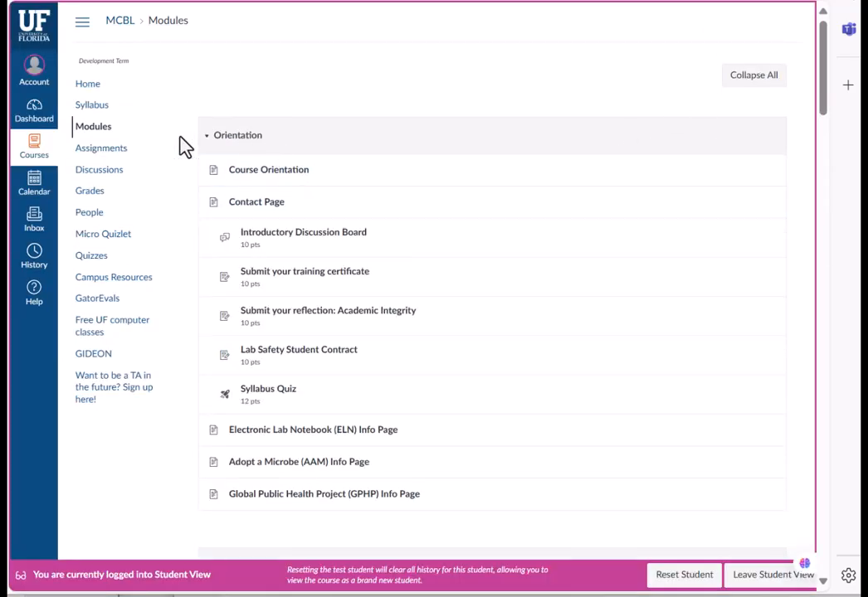
pyautogui.click(211, 141)
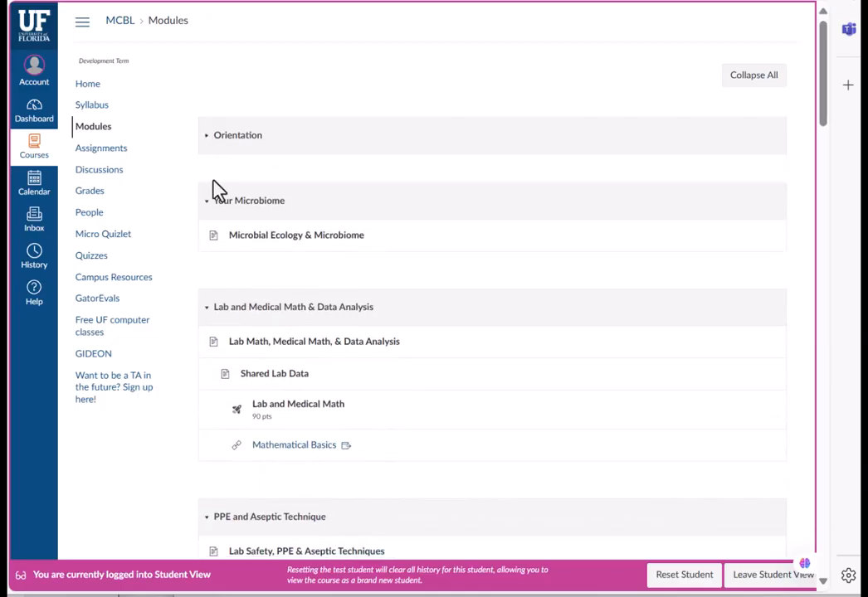
pyautogui.click(212, 207)
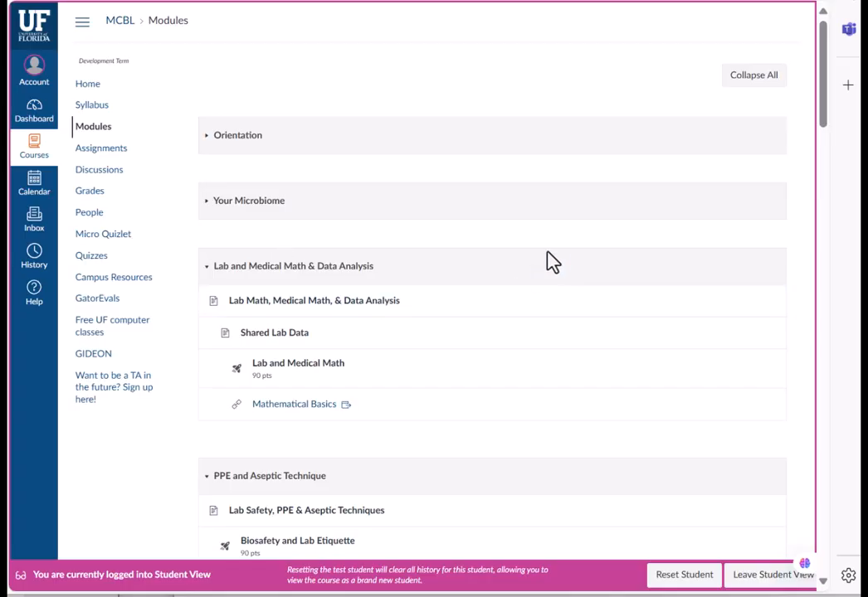
pyautogui.click(754, 580)
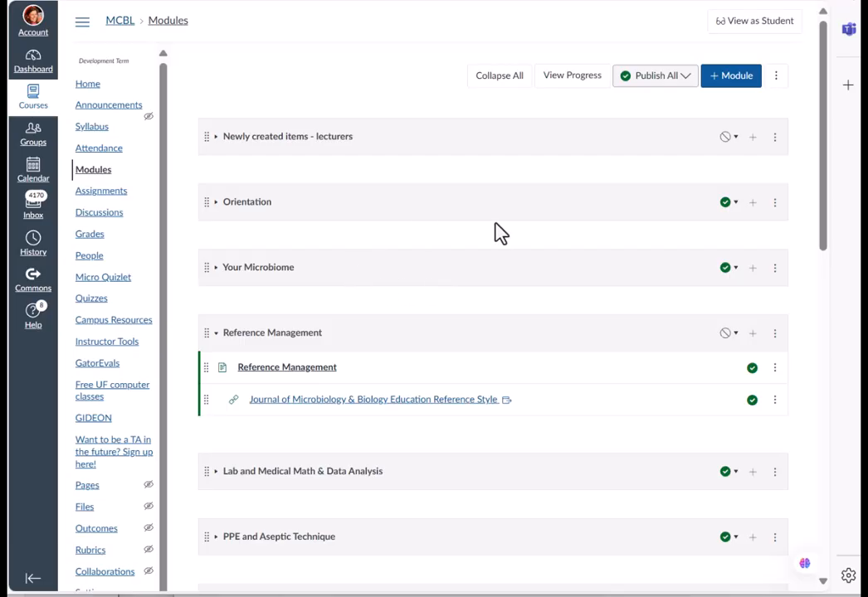
# - Open the Orientation module's settings and set Newly created items - lecturers as its prerequisite
pyautogui.click(774, 204)
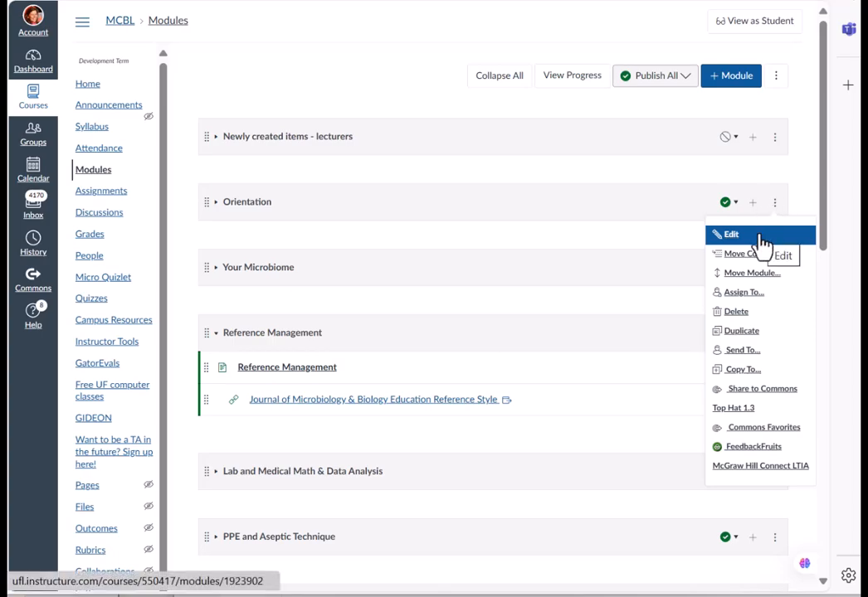
pyautogui.click(753, 235)
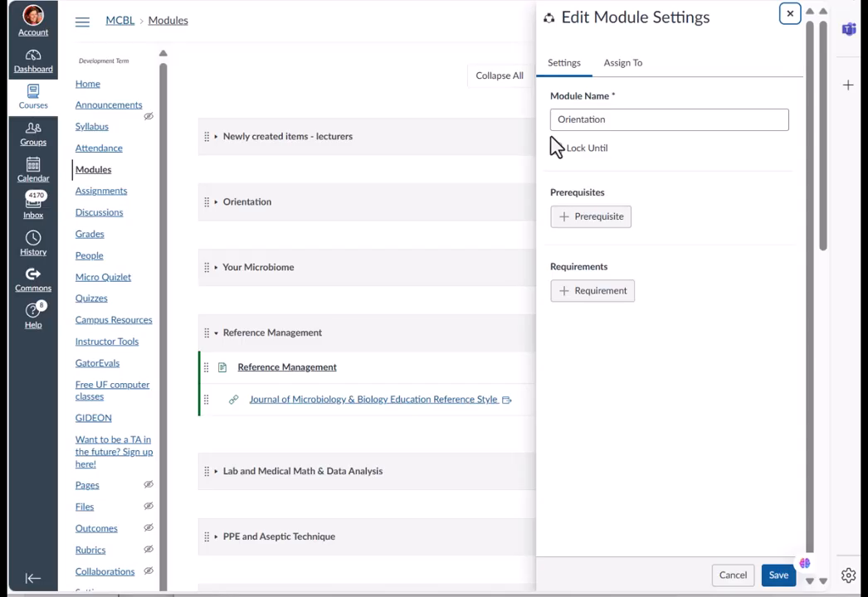
pyautogui.click(581, 224)
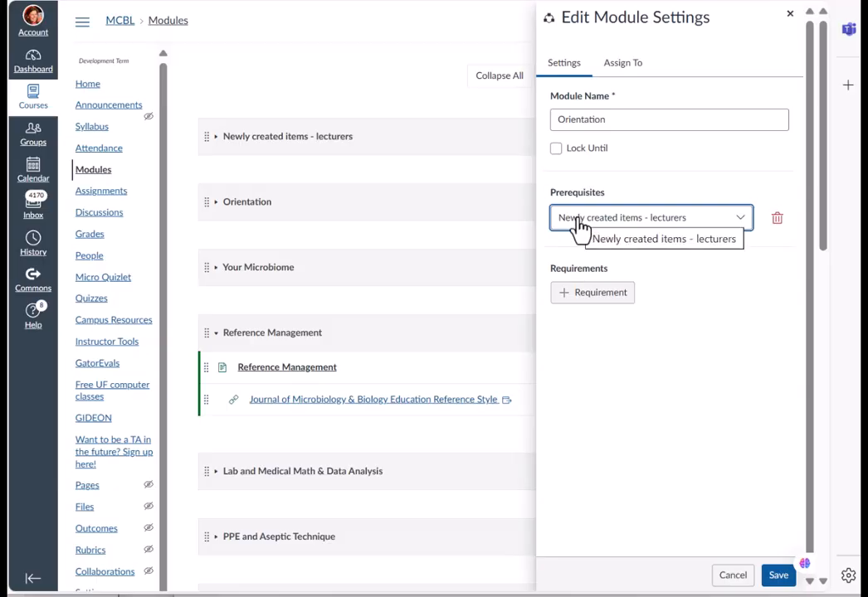
pyautogui.click(743, 220)
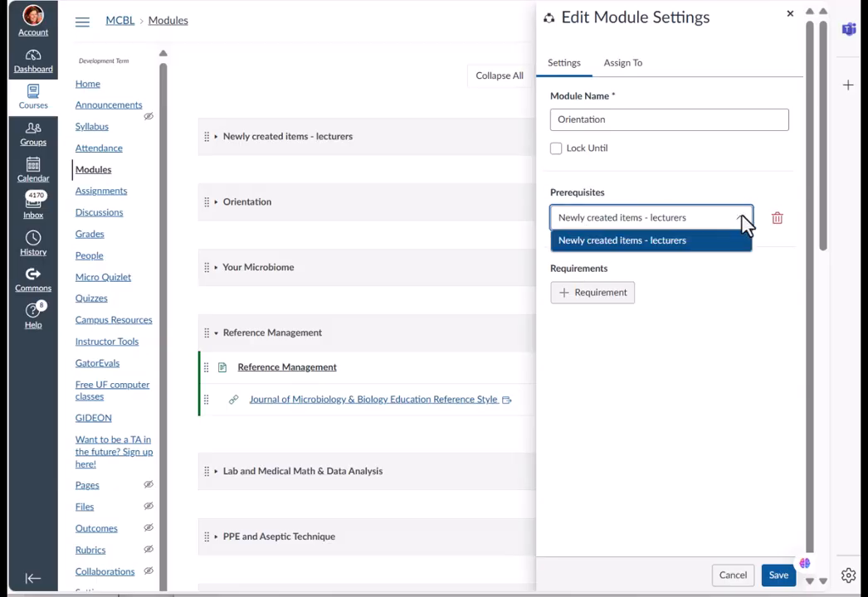
# - Add a requirement to view the Course Orientation item, save the module settings, and let students continue
pyautogui.click(609, 295)
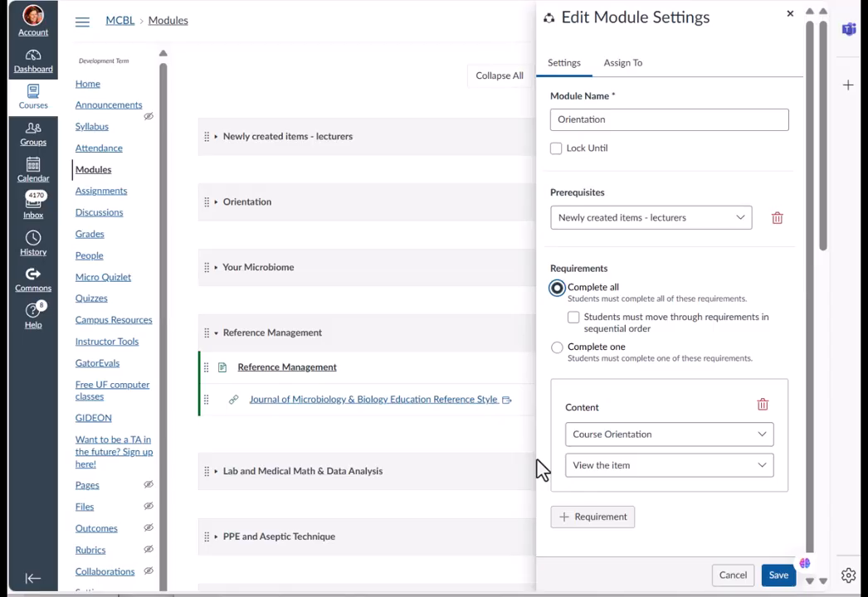
pyautogui.click(777, 575)
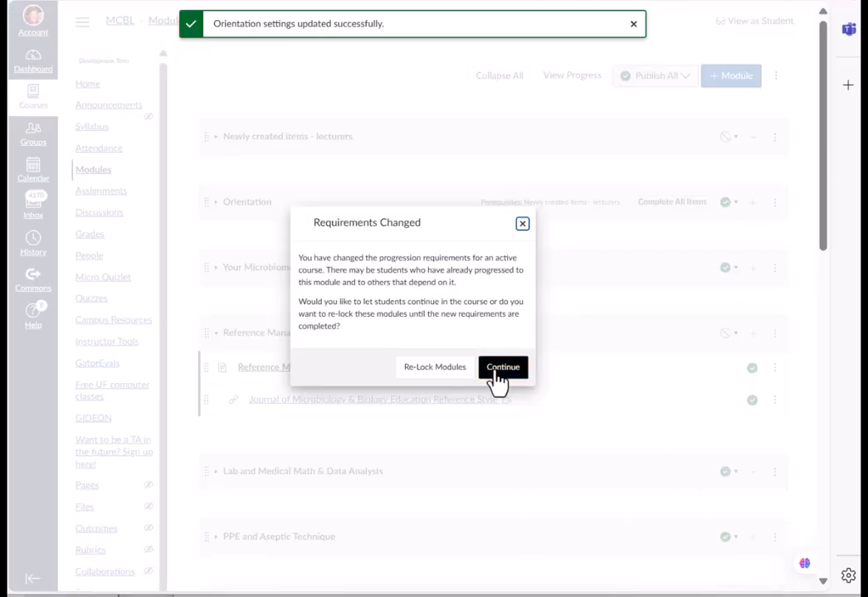
pyautogui.click(500, 369)
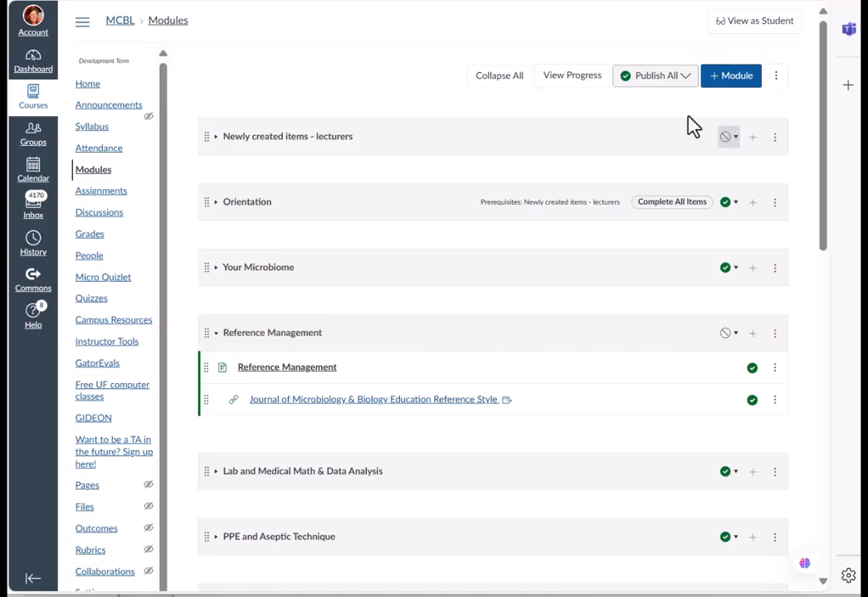
# - Preview the Modules page in student view, scrolling through the modules, and leave student view
pyautogui.click(735, 30)
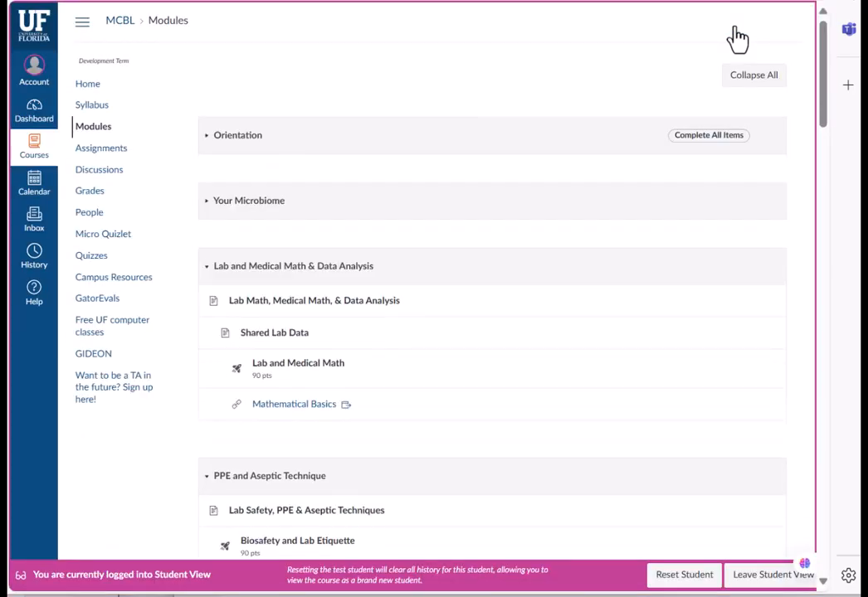
pyautogui.scroll(-2, 737, 39)
pyautogui.scroll(-1, 736, 39)
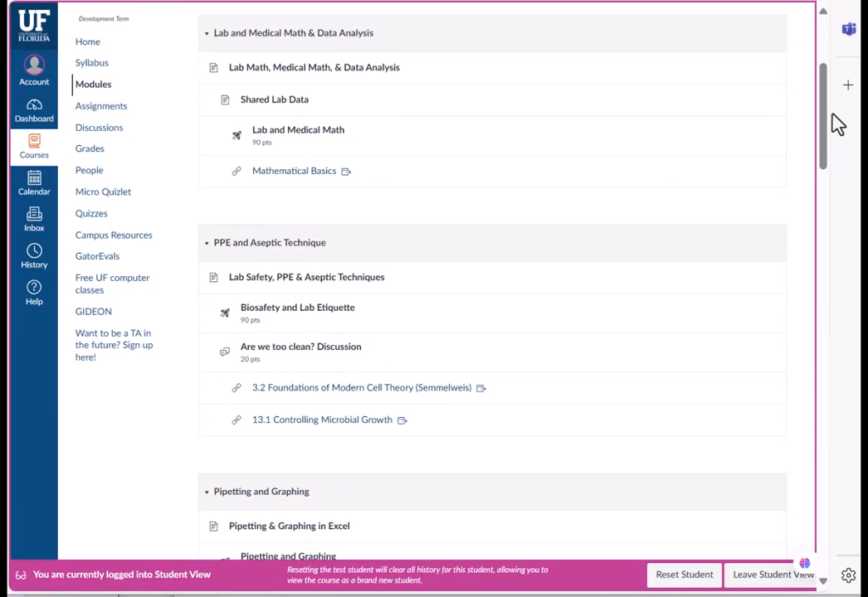
pyautogui.moveTo(828, 127); pyautogui.dragTo(827, 77)
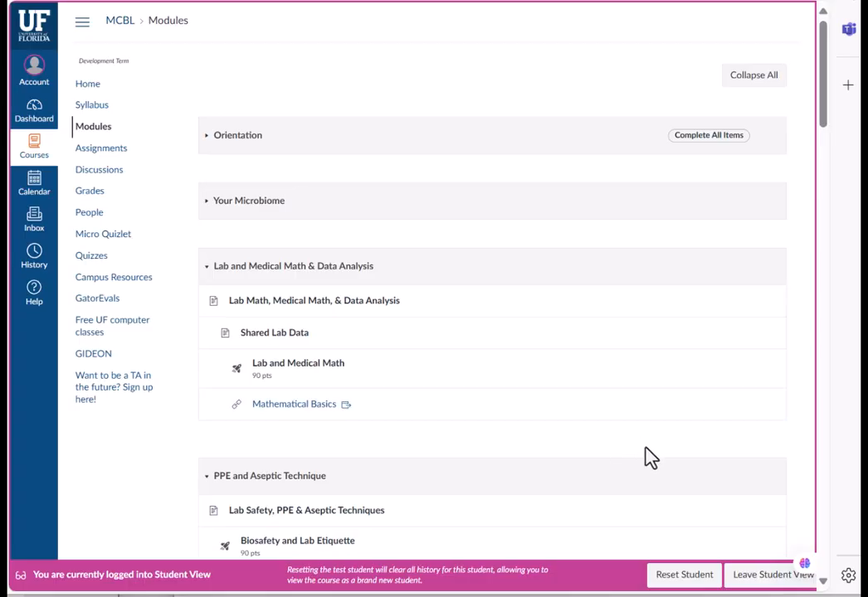
pyautogui.click(756, 578)
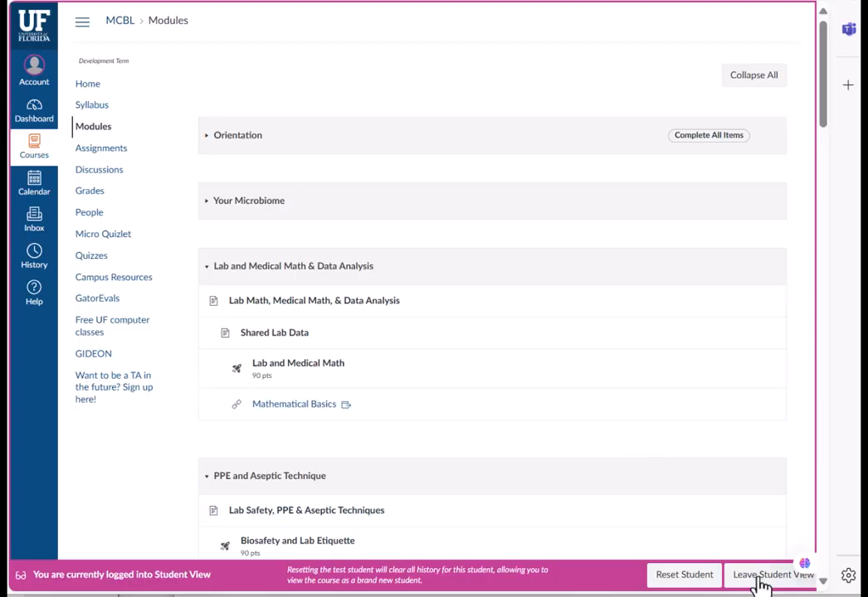